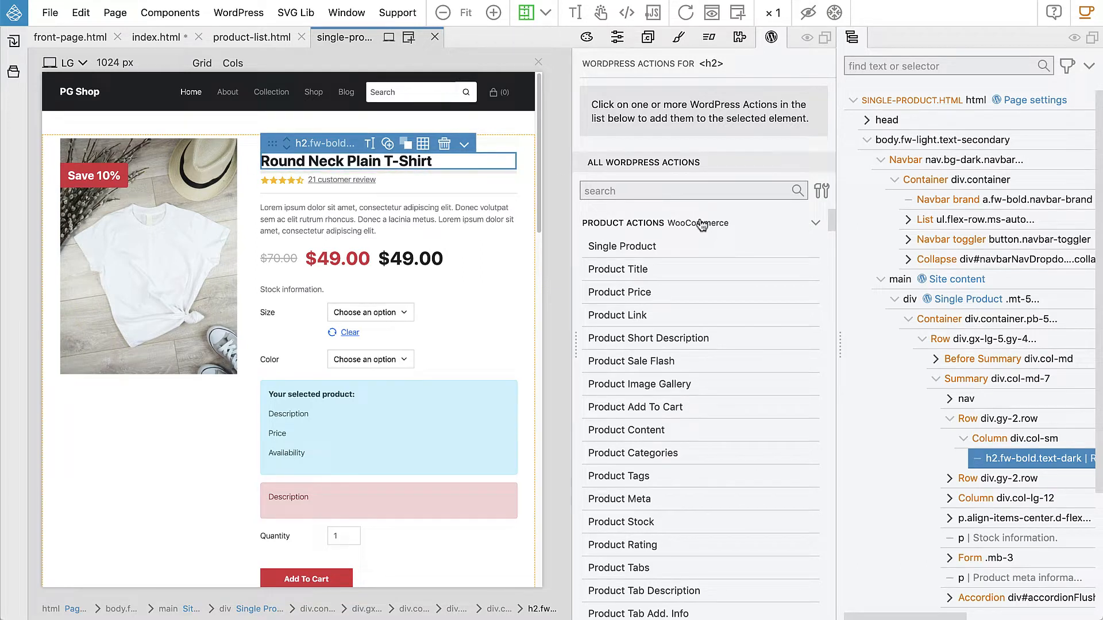
# - Add the Product Title WordPress action to the product name h2, and preview the saved template on the Cap product page in Chrome
pyautogui.click(643, 268)
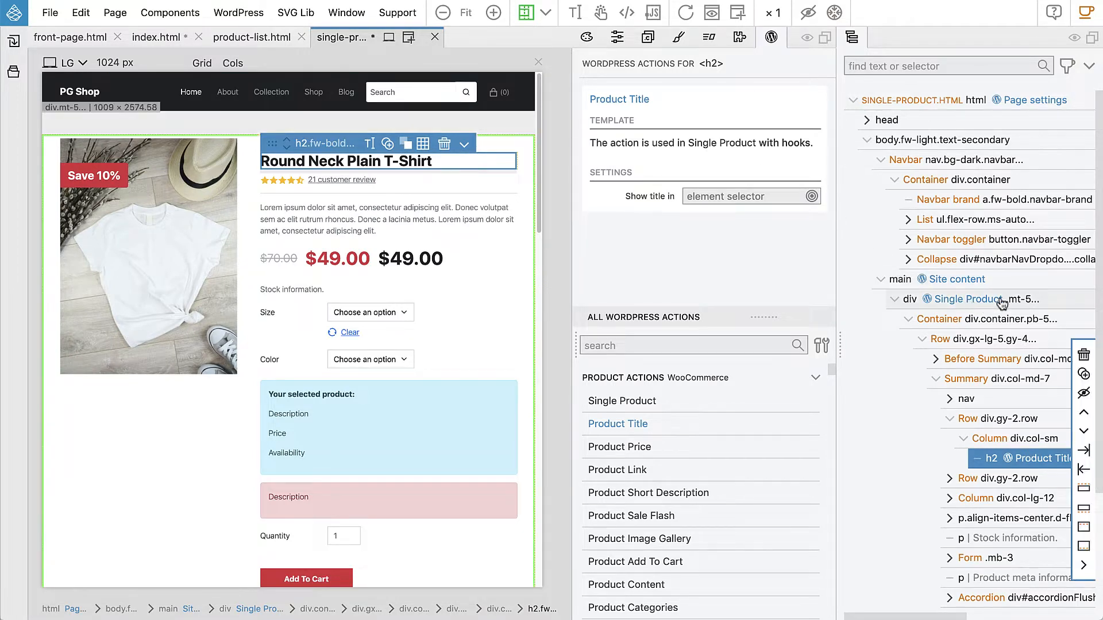
pyautogui.click(947, 298)
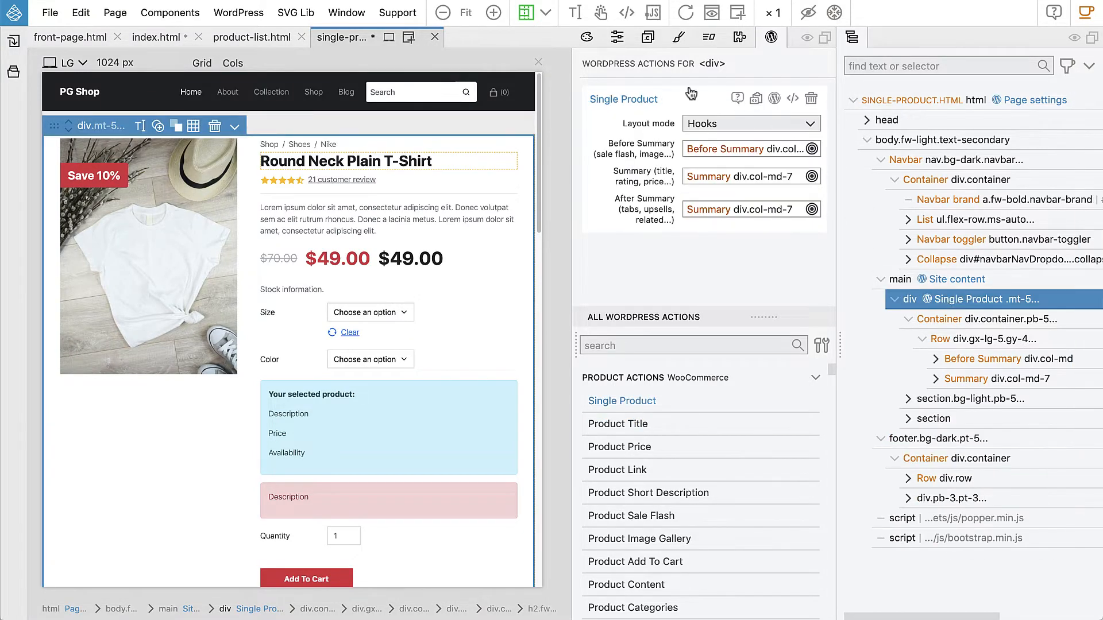
pyautogui.click(441, 163)
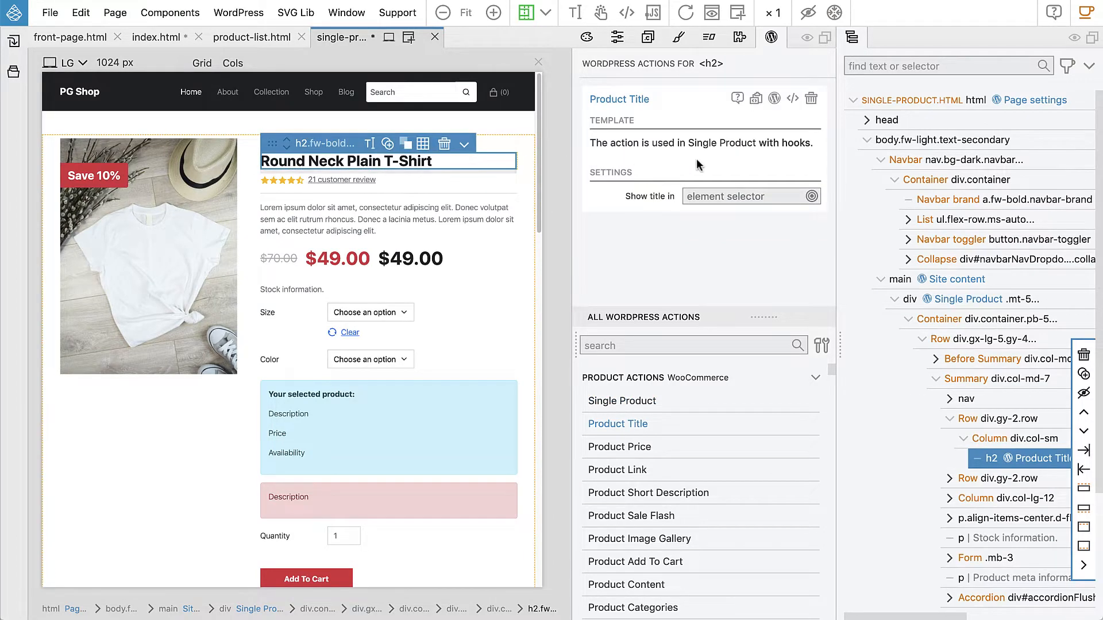
pyautogui.moveTo(706, 147)
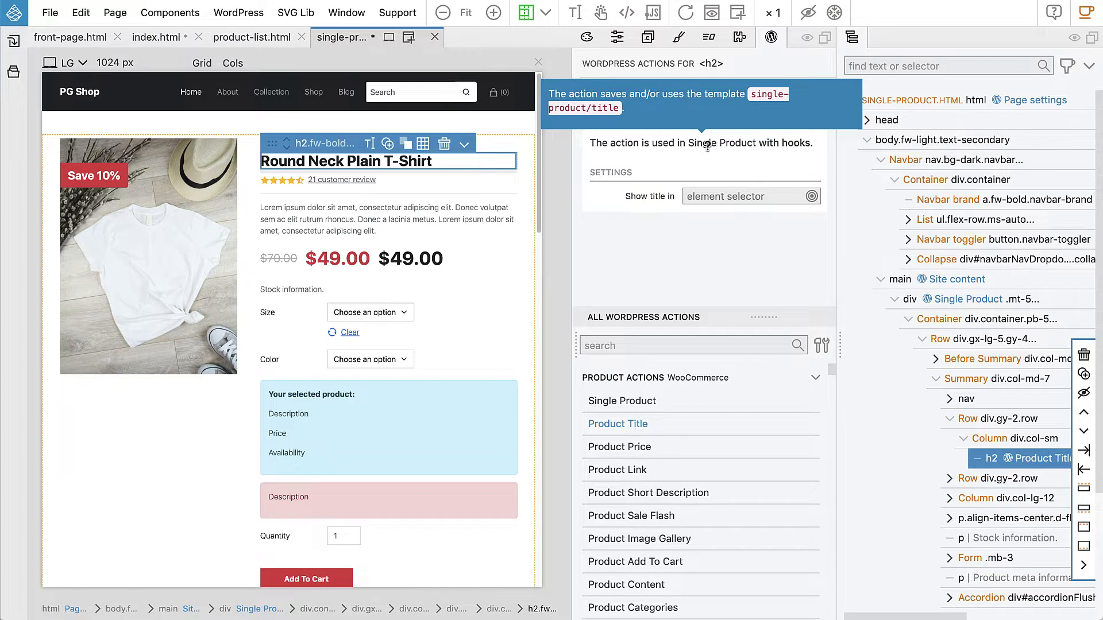
pyautogui.moveTo(640, 196)
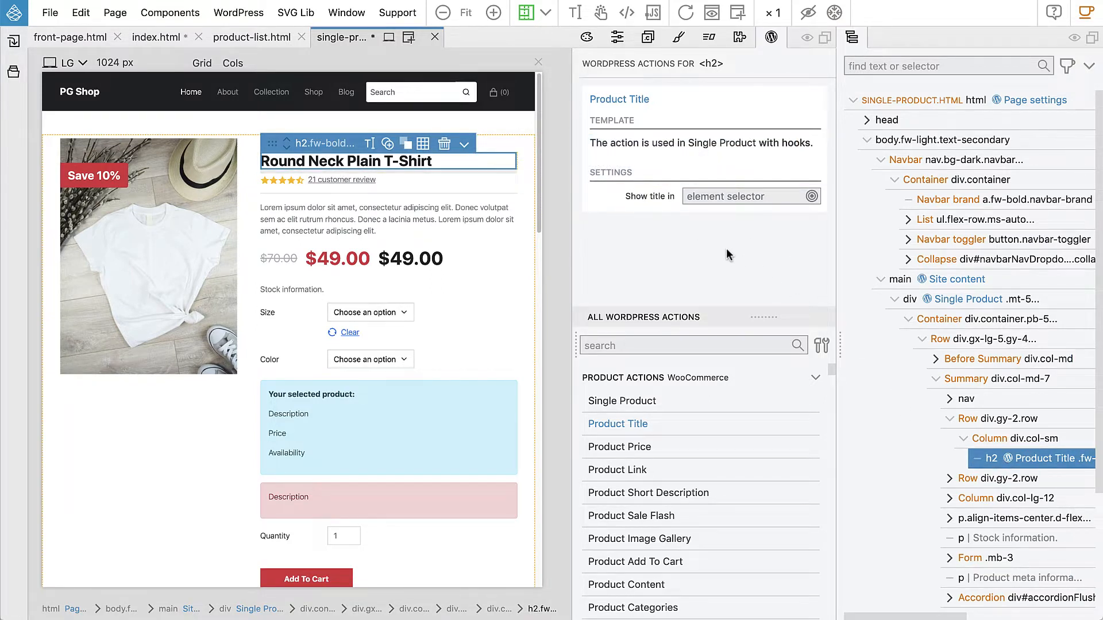
pyautogui.hotkey('ctrl', 's')
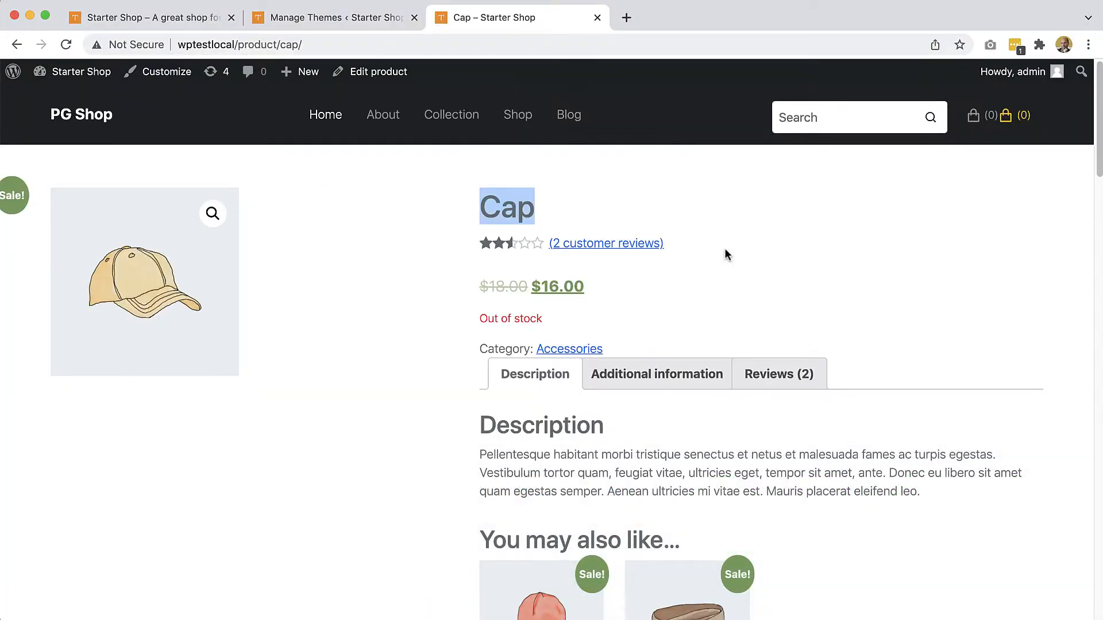
pyautogui.click(64, 42)
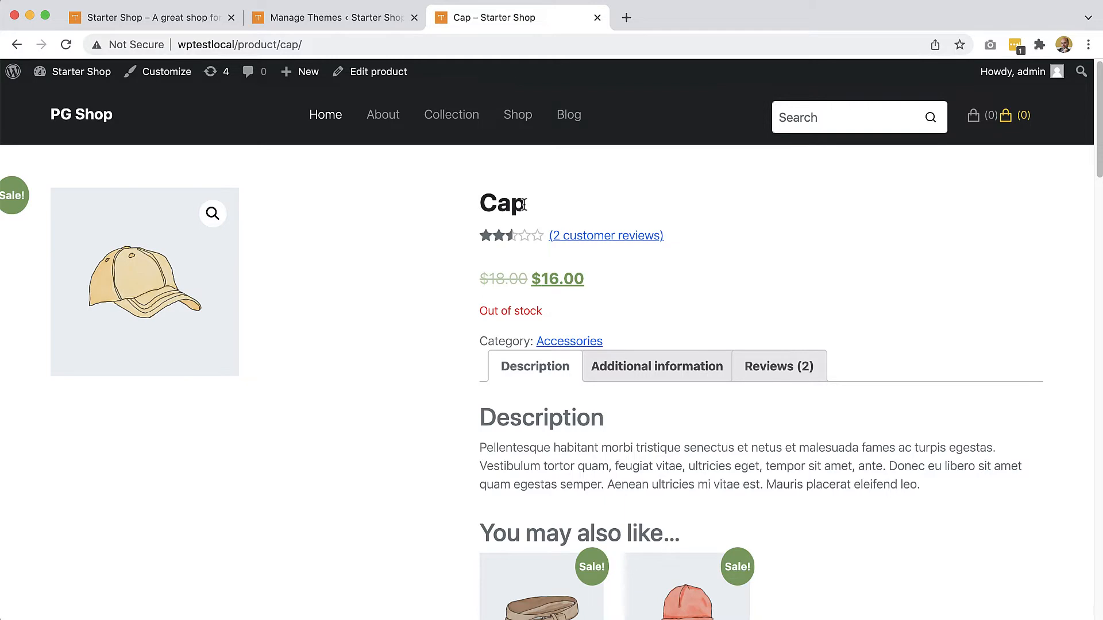
# - Switch to PhpStorm and examine the heading markup and the_title() call in the theme's woocommerce/single-product/title.php
pyautogui.press('super+Tab')
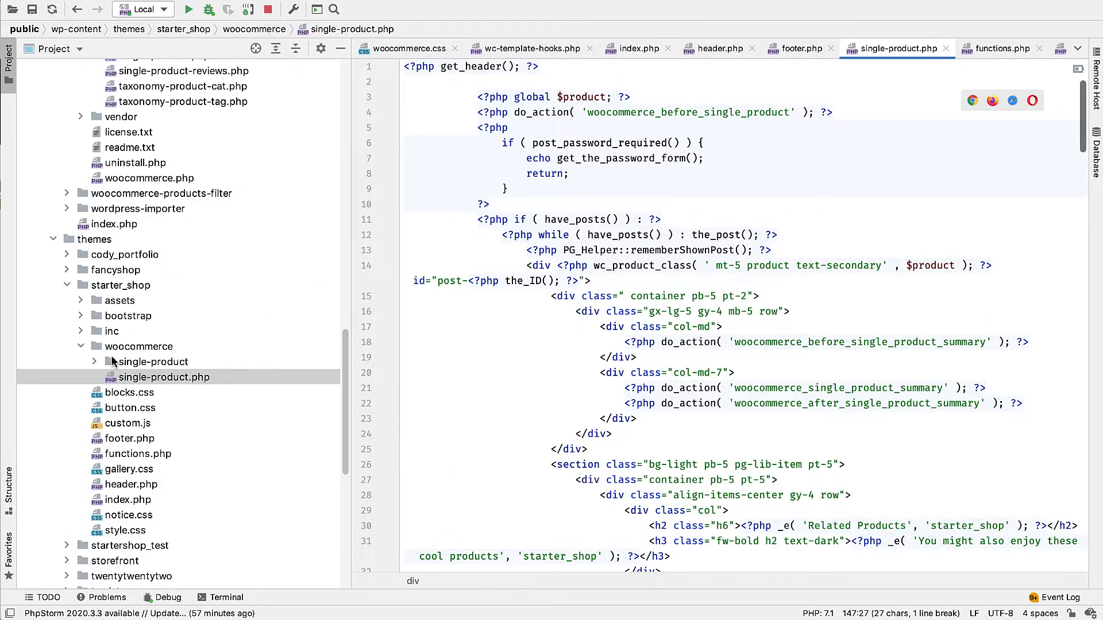
pyautogui.click(94, 362)
pyautogui.click(154, 379)
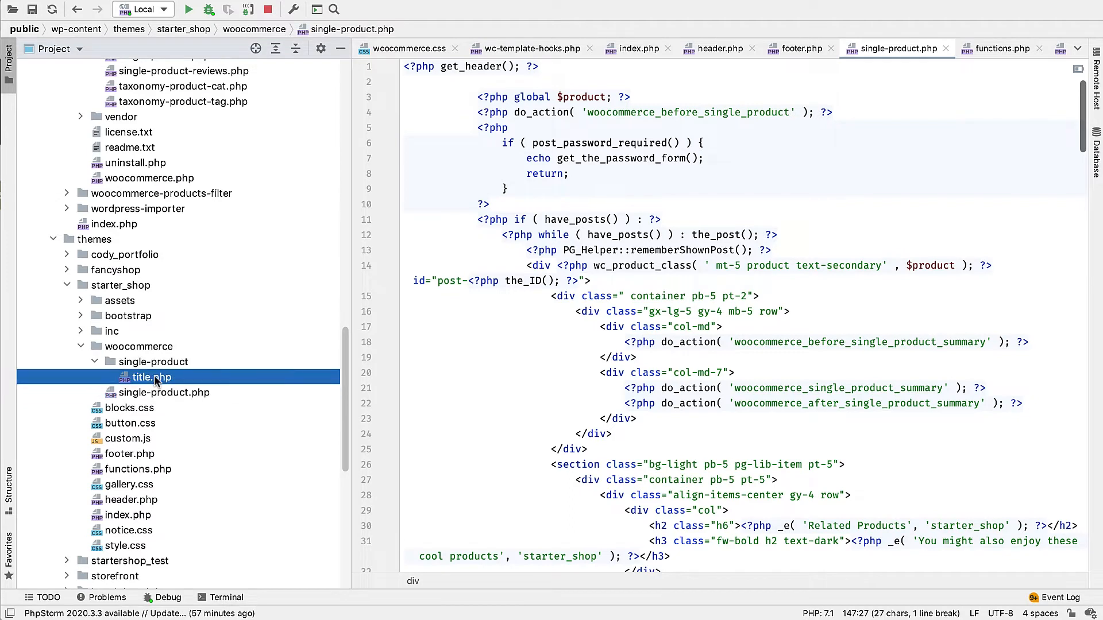
pyautogui.doubleClick(154, 377)
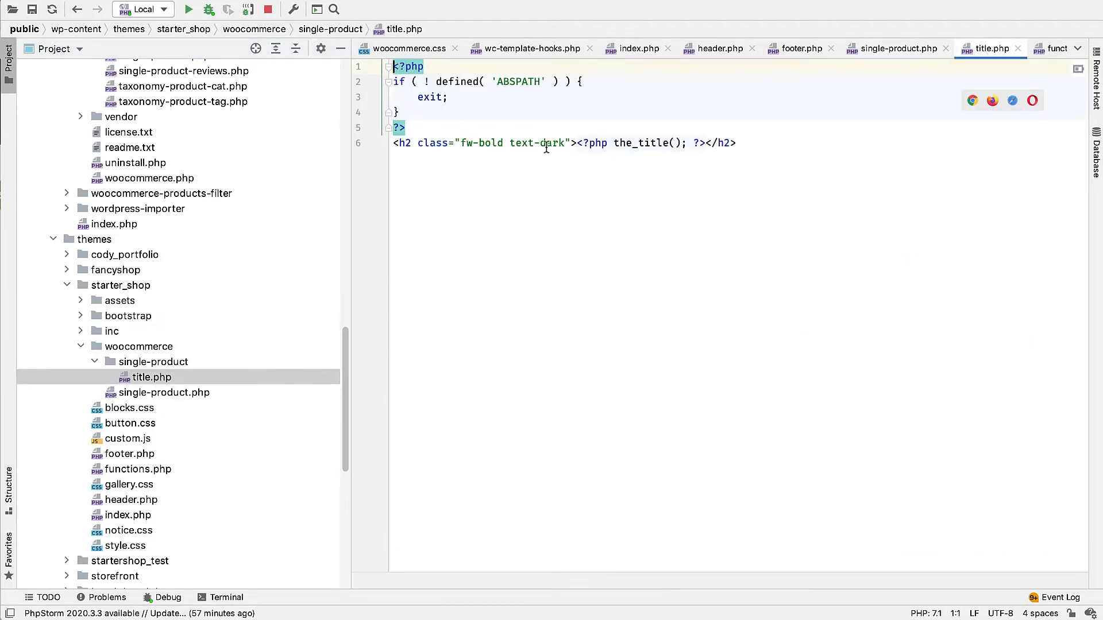
pyautogui.moveTo(576, 143); pyautogui.dragTo(702, 148)
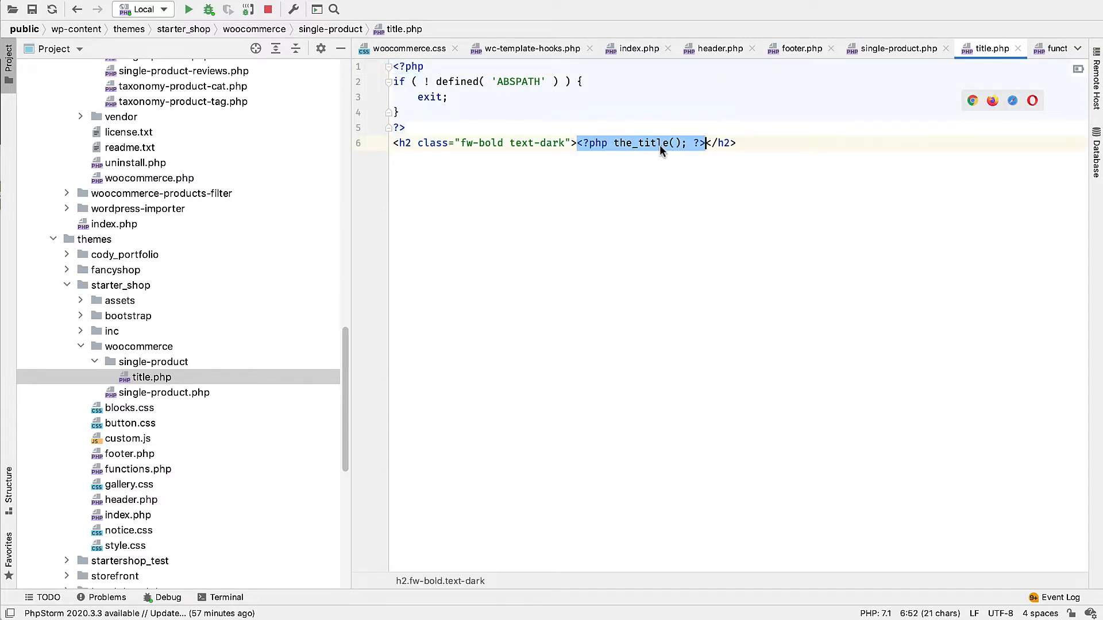
pyautogui.moveTo(655, 144)
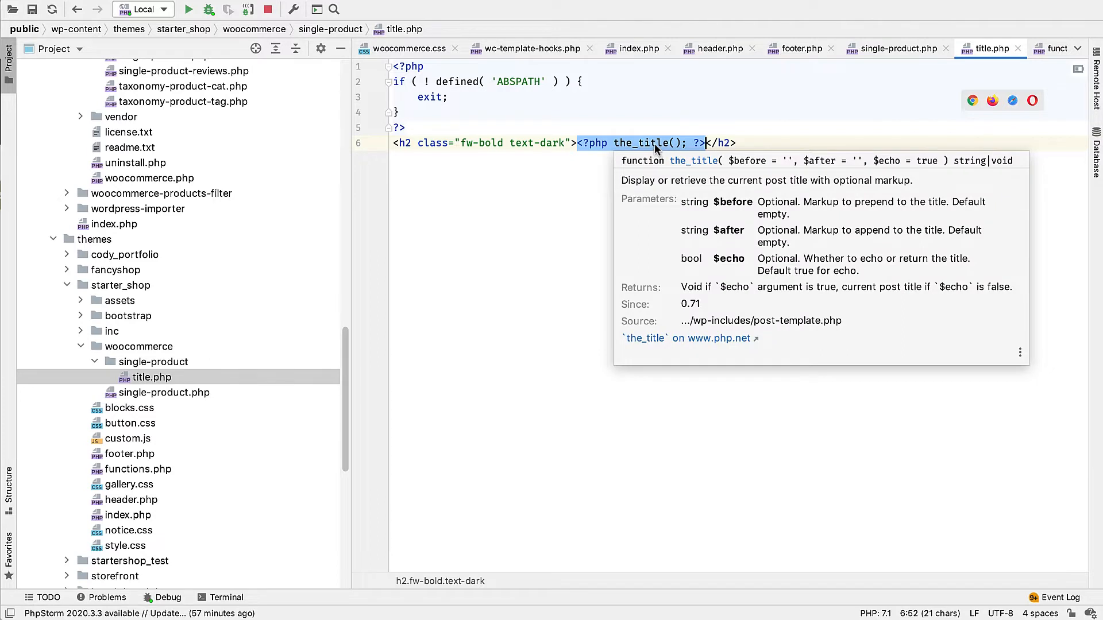
pyautogui.click(735, 142)
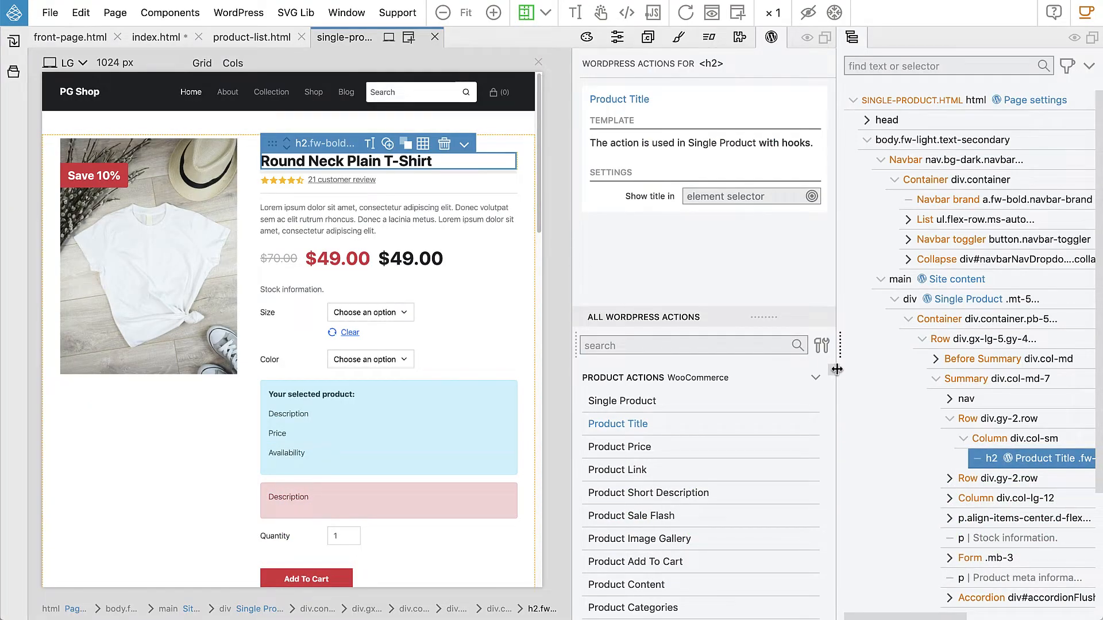
# - Set the column around the product title to 5 columns wide at the SM breakpoint in Pinegrow and save the page
pyautogui.click(996, 440)
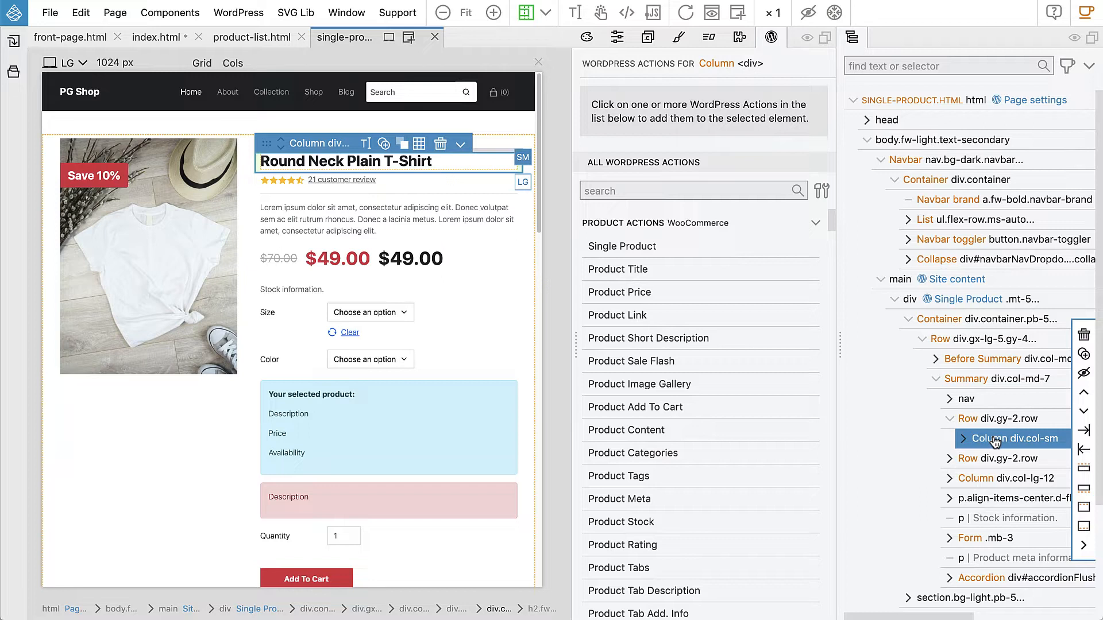
pyautogui.click(522, 158)
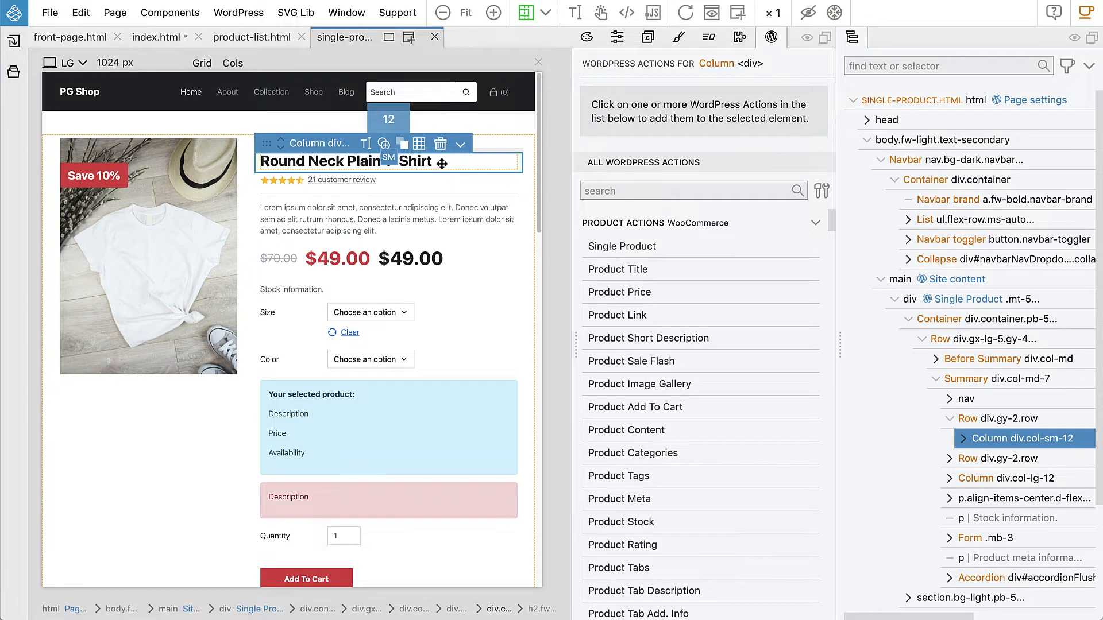
pyautogui.moveTo(441, 163); pyautogui.dragTo(406, 169)
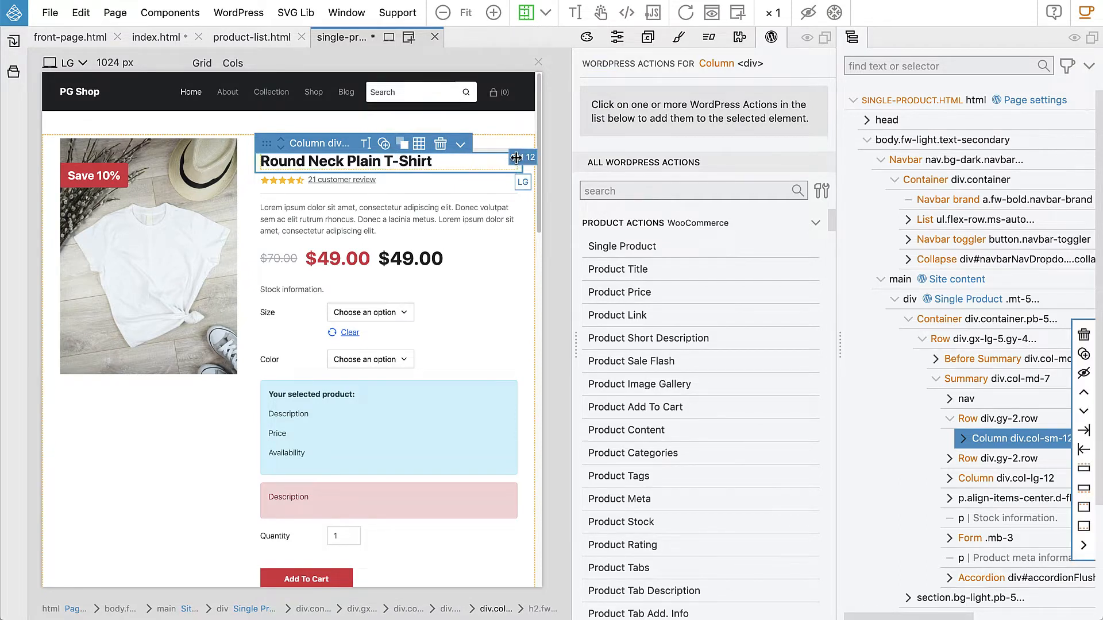
pyautogui.moveTo(516, 158); pyautogui.dragTo(370, 166)
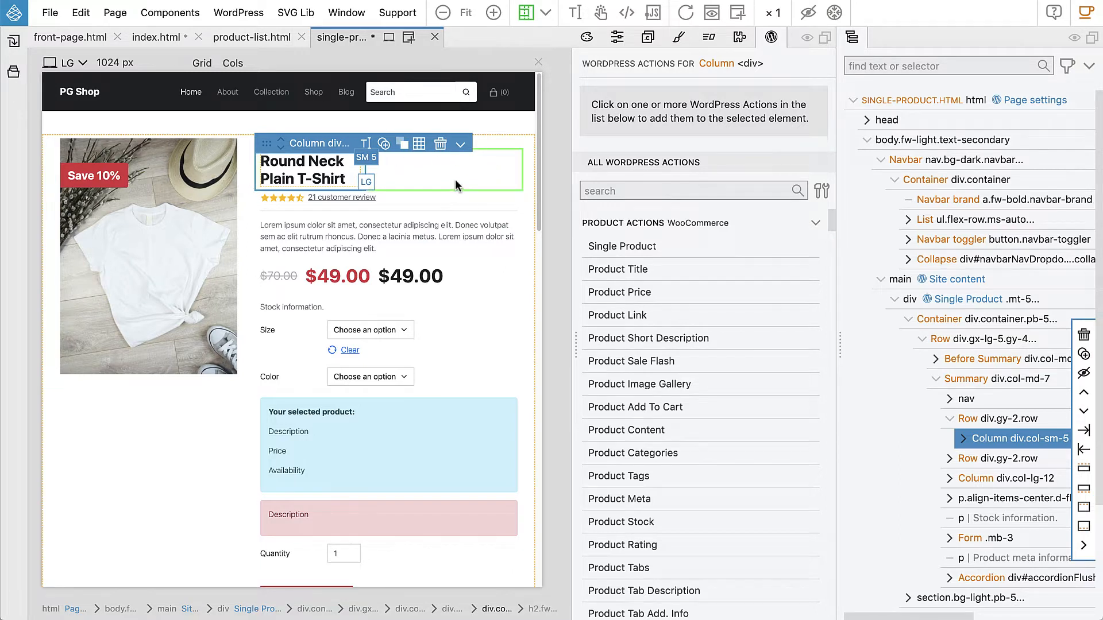
pyautogui.hotkey('ctrl', 's')
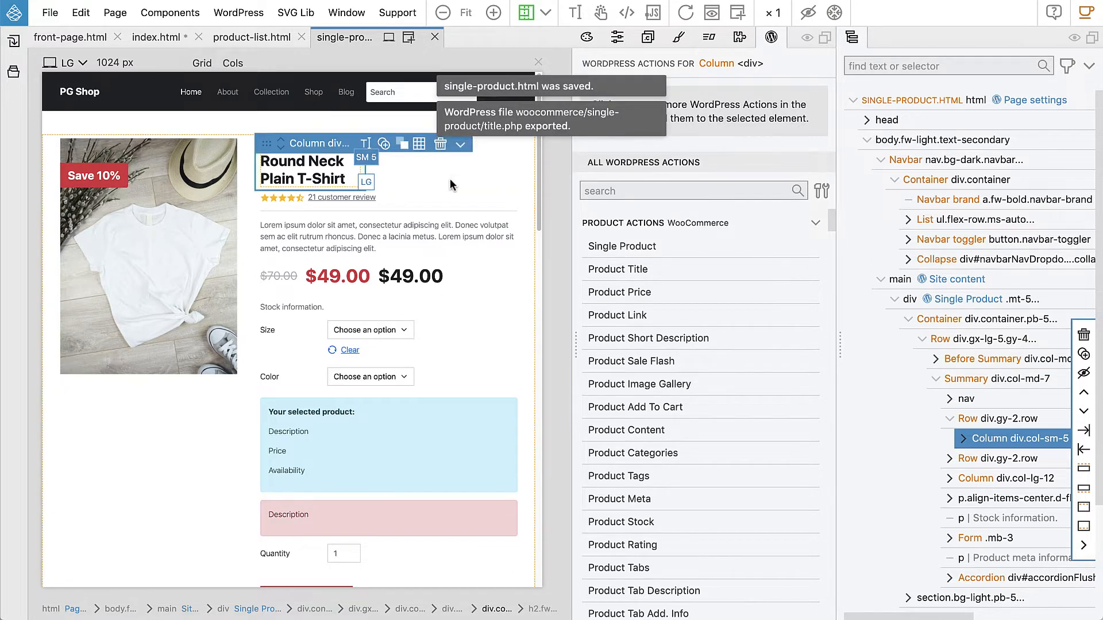
# - Switch to Chrome, reload the Cap product page and inspect the markup around the product title
pyautogui.press('super+Tab')
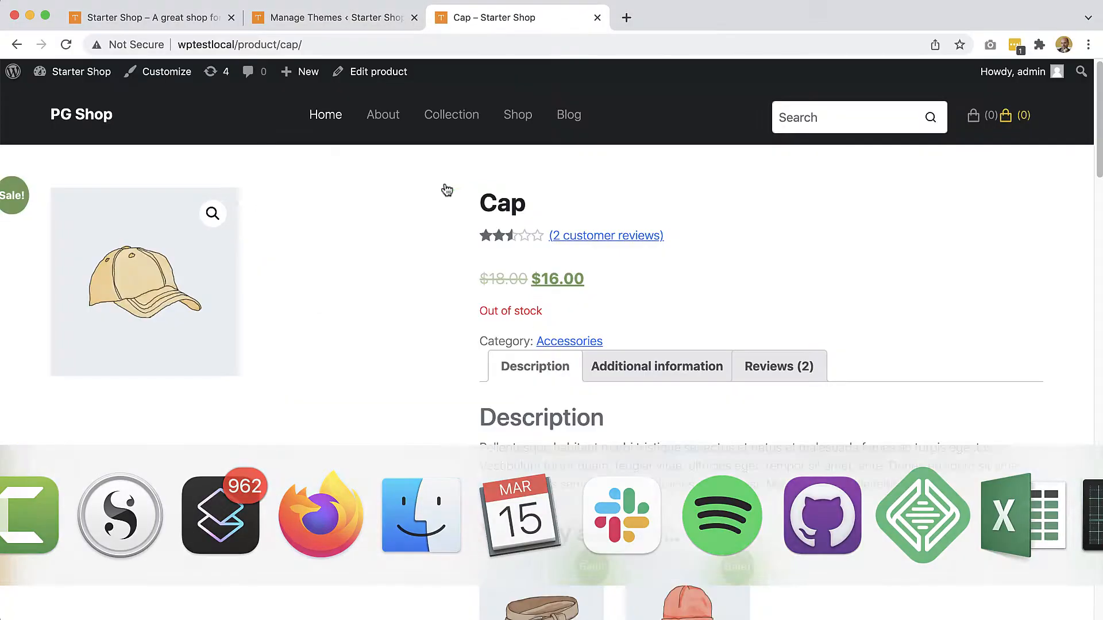
pyautogui.click(66, 46)
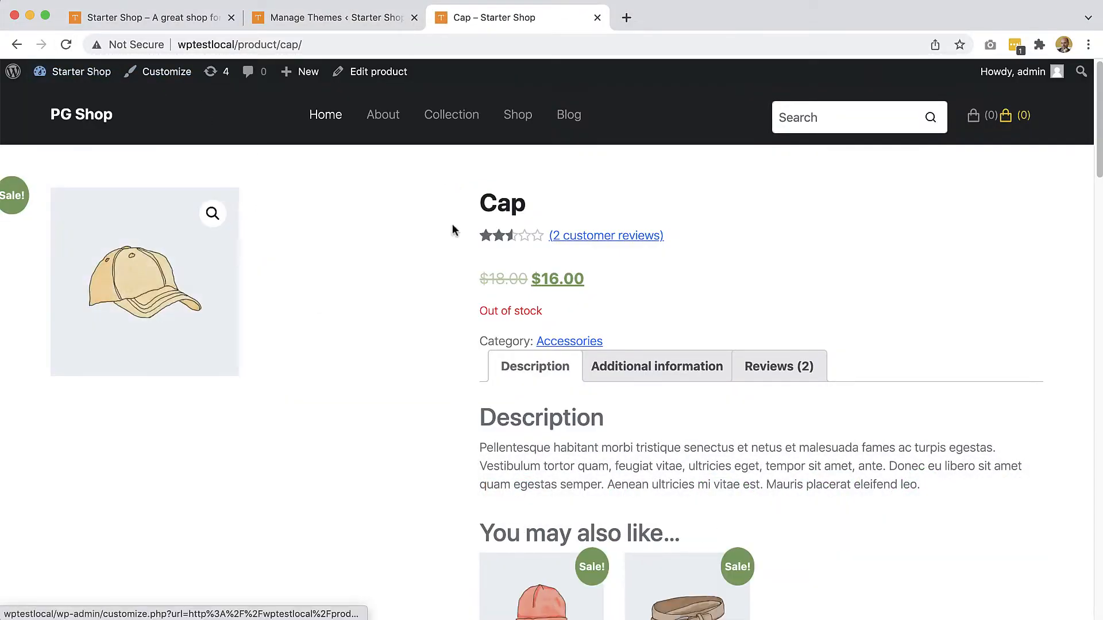
pyautogui.rightClick(501, 207)
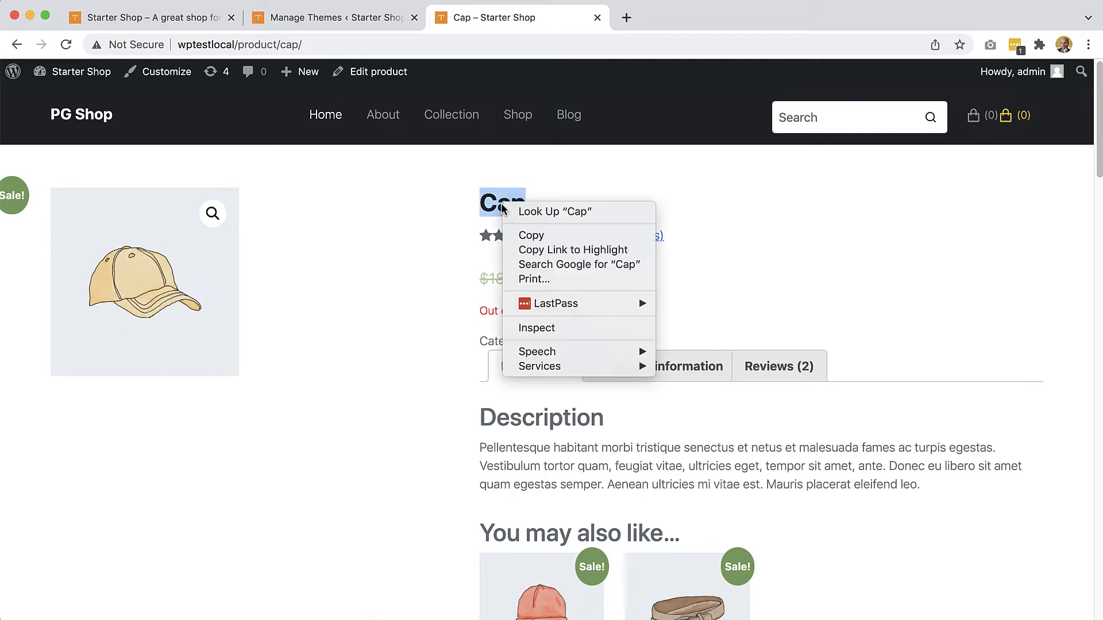
pyautogui.click(544, 327)
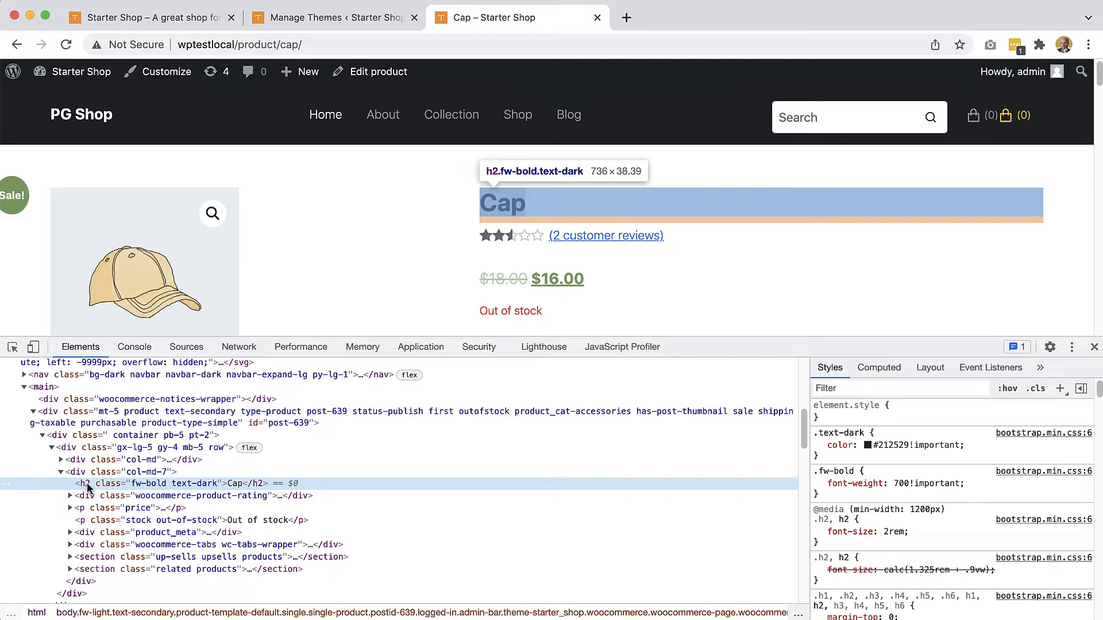
# - Switch back to Pinegrow and remove the Product Title action from the h2 inside the col-sm-5 column
pyautogui.press('super+Tab')
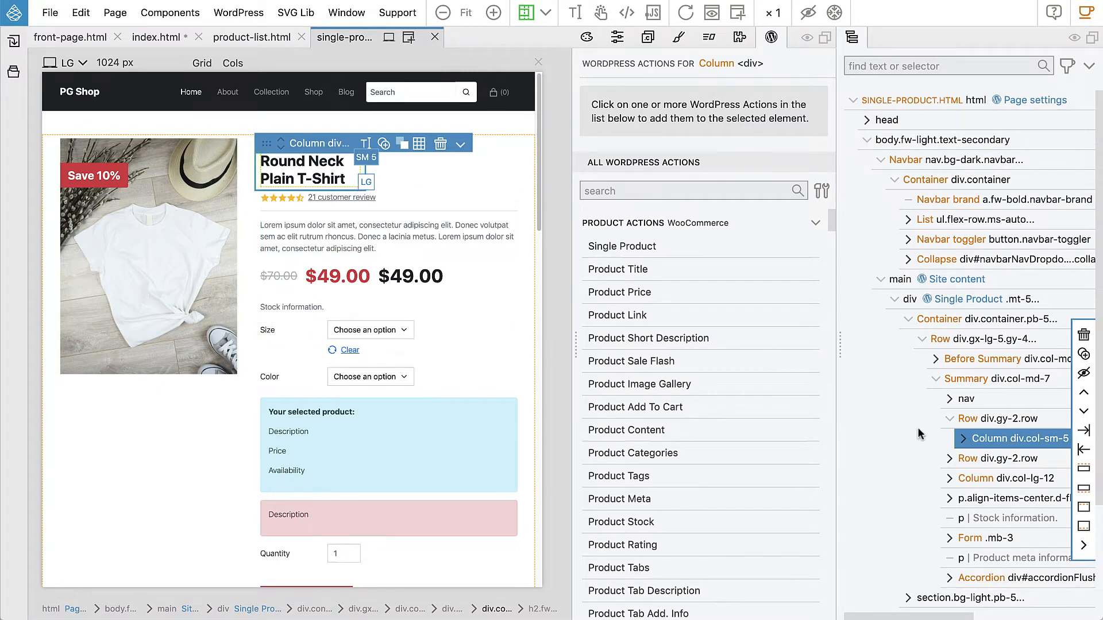
pyautogui.click(965, 440)
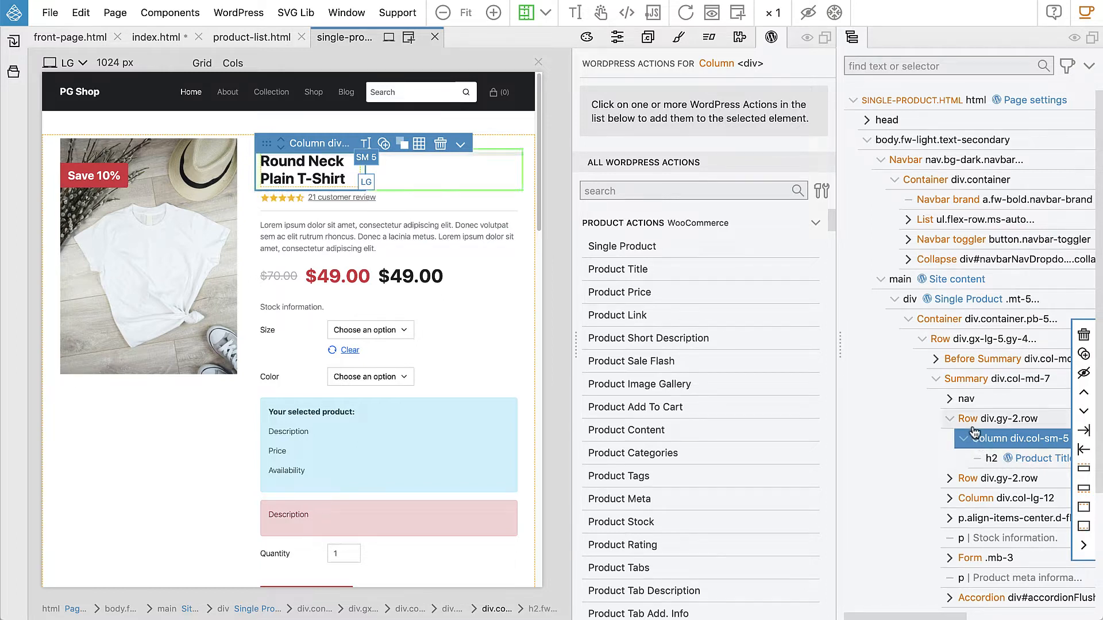
pyautogui.click(1028, 460)
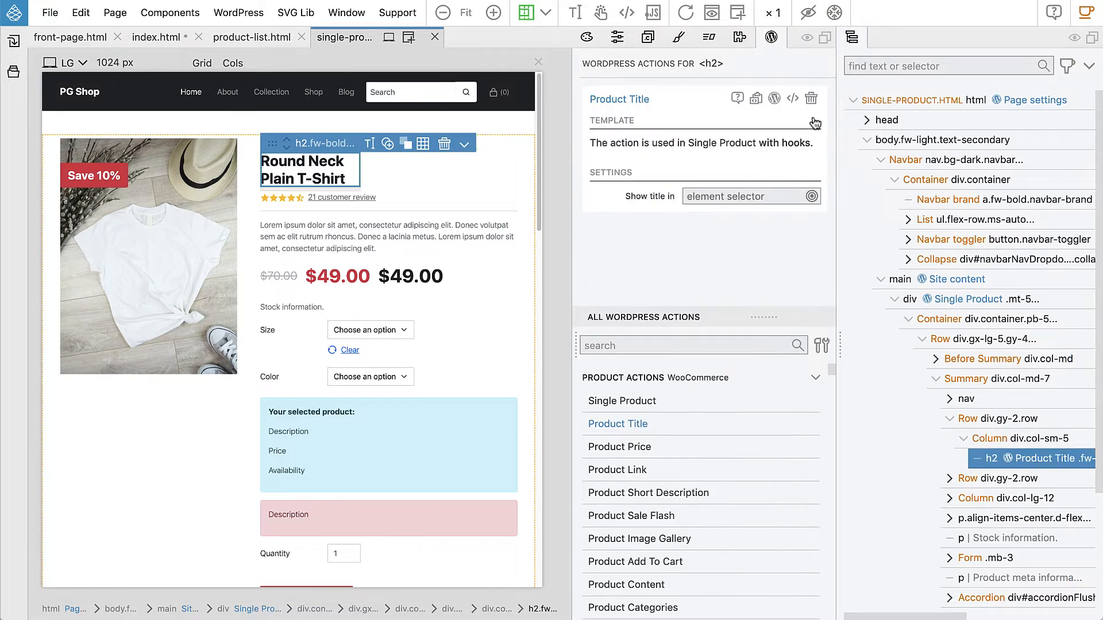
pyautogui.click(811, 98)
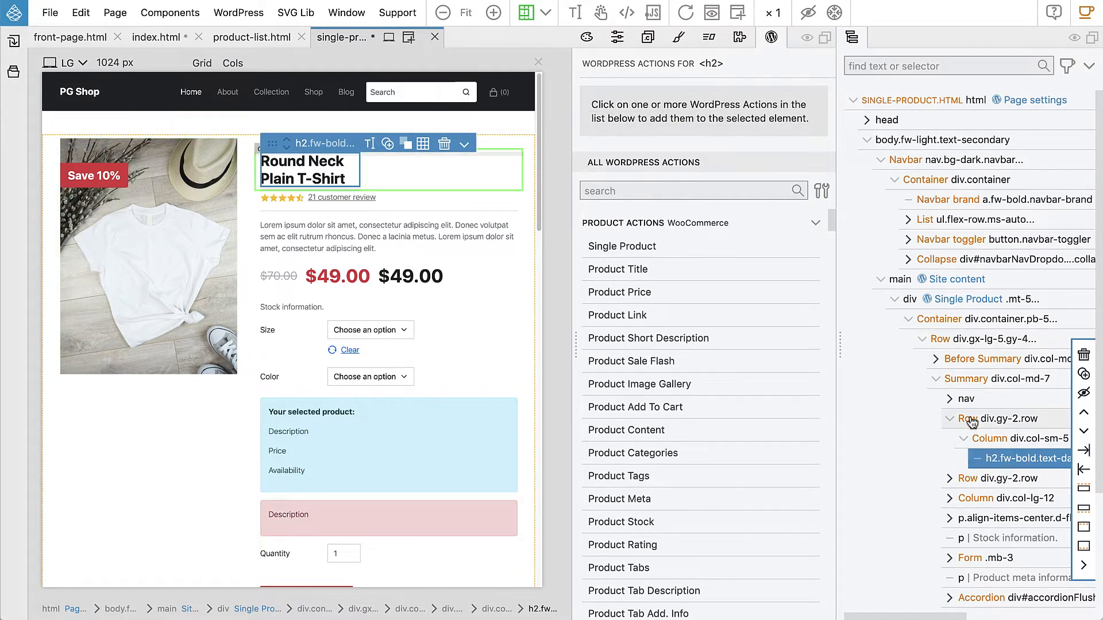
# - Duplicate the col-sm-5 title column within its gy-2 row
pyautogui.click(971, 422)
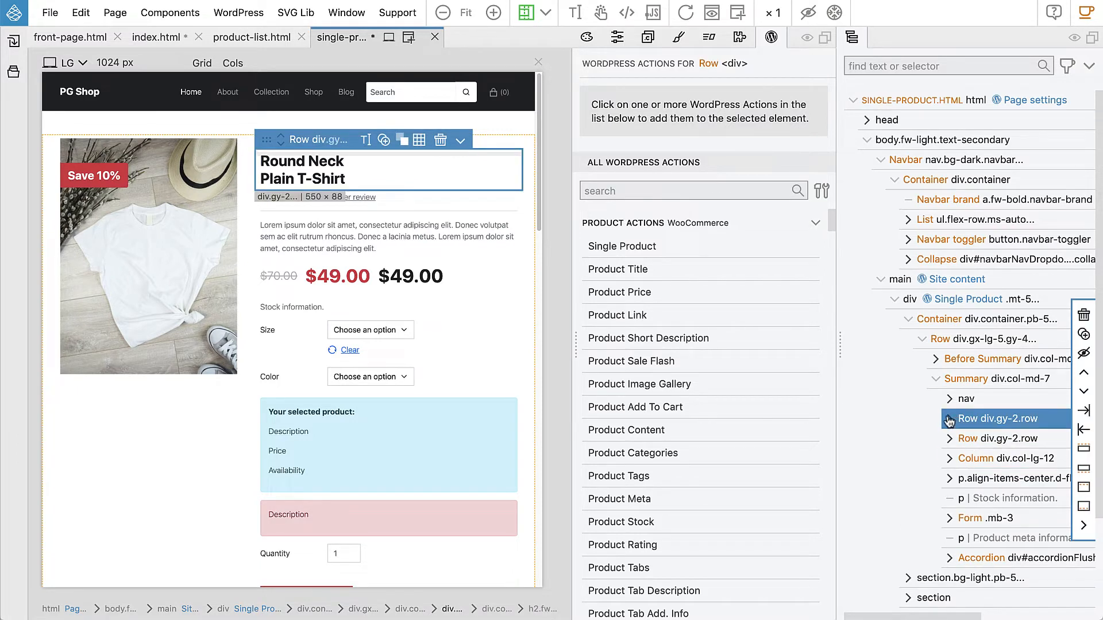
pyautogui.click(977, 424)
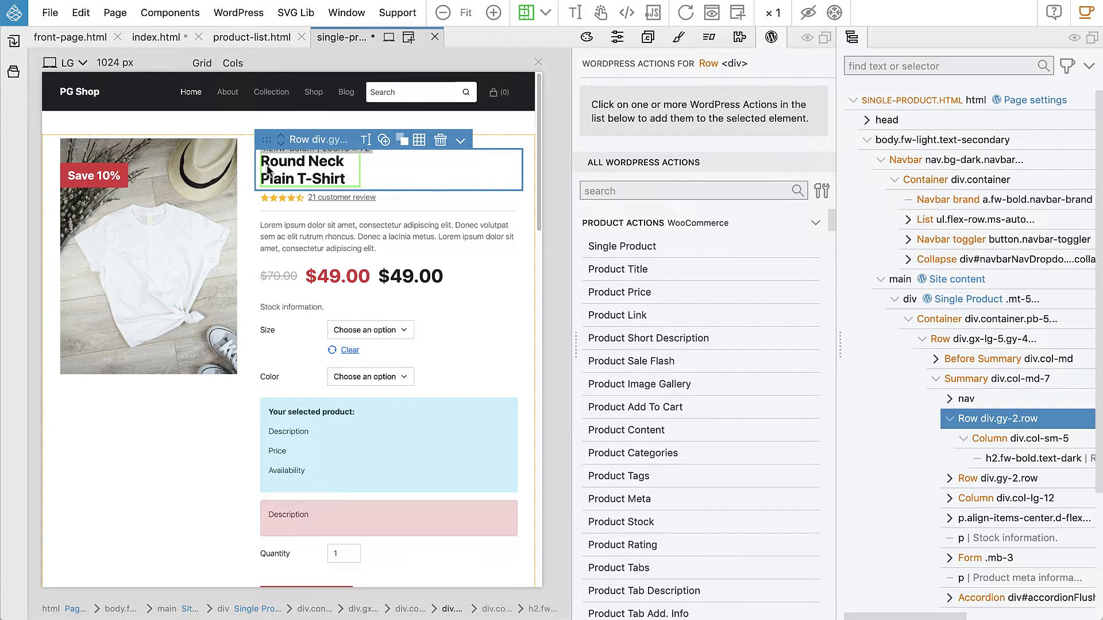
pyautogui.click(988, 440)
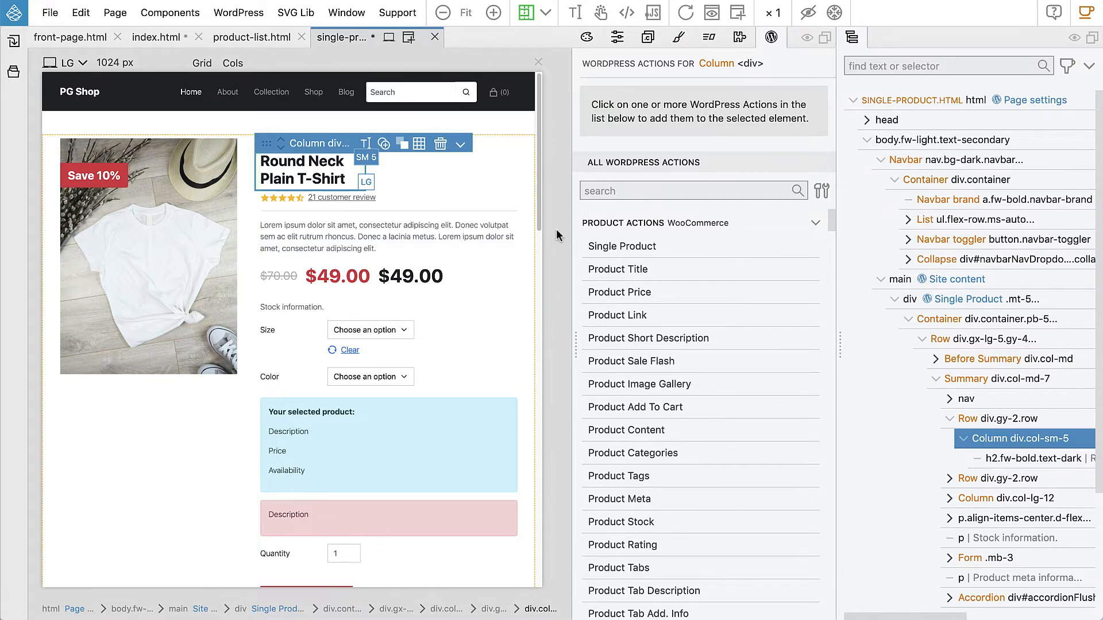
pyautogui.click(384, 143)
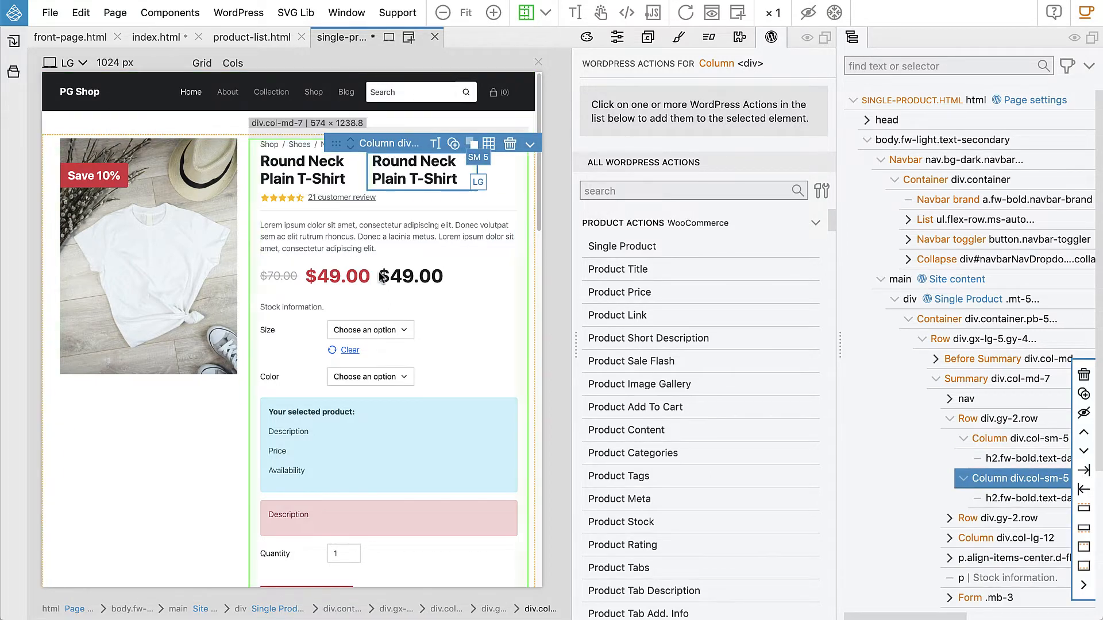
# - Open the SVG Icons library's Bootstrap Icons set for inserting elements and search it for "heart"
pyautogui.press('a')
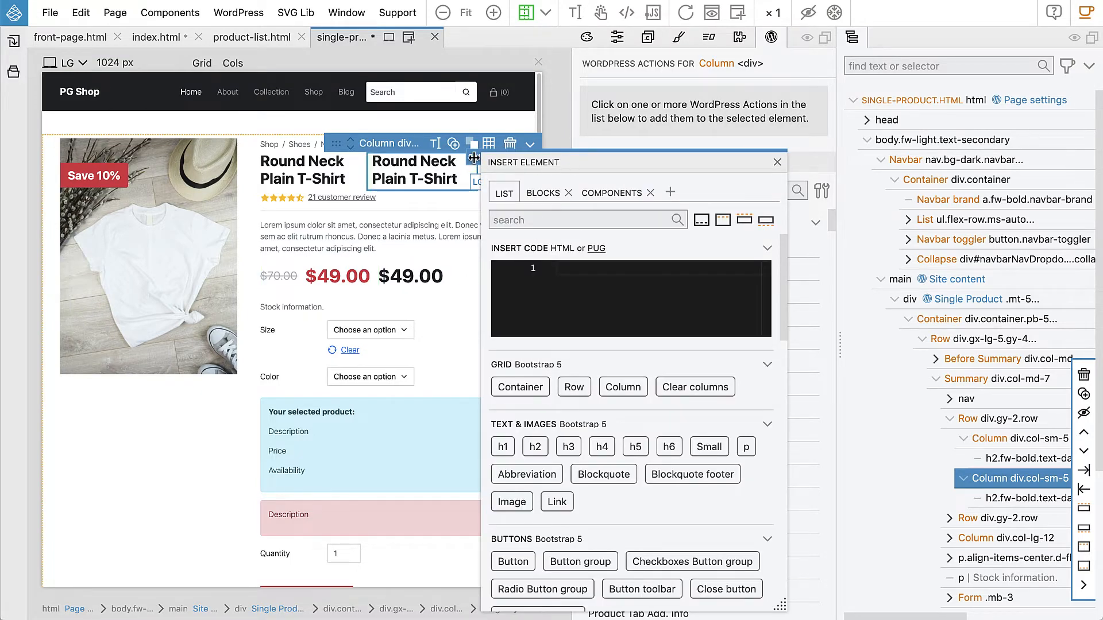
pyautogui.click(669, 192)
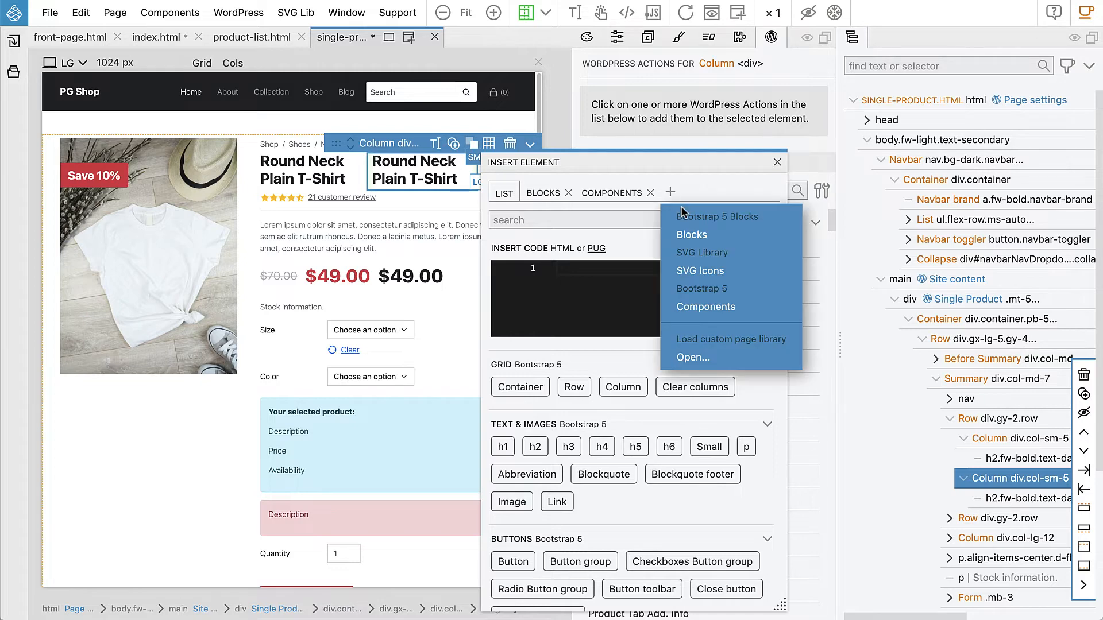
pyautogui.click(689, 271)
pyautogui.click(639, 457)
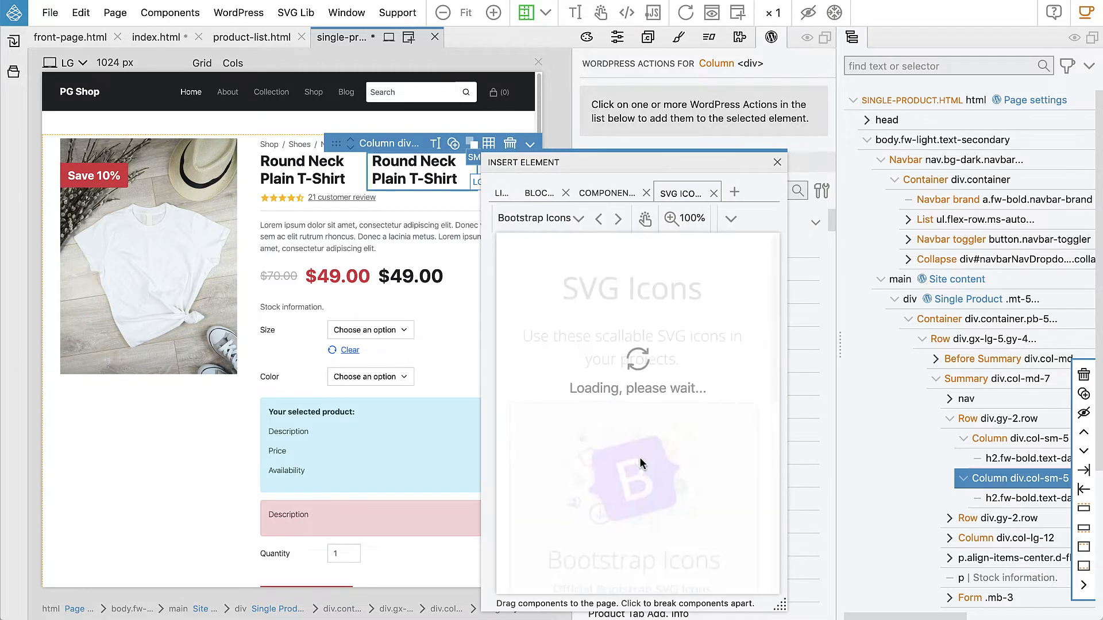
pyautogui.click(671, 254)
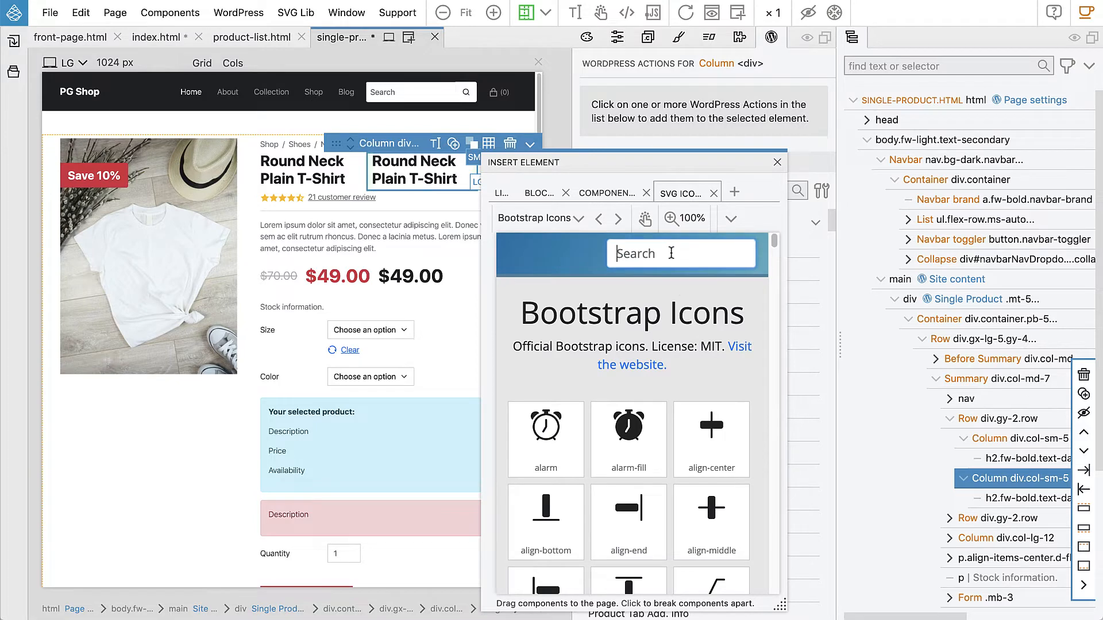
pyautogui.write('heart')
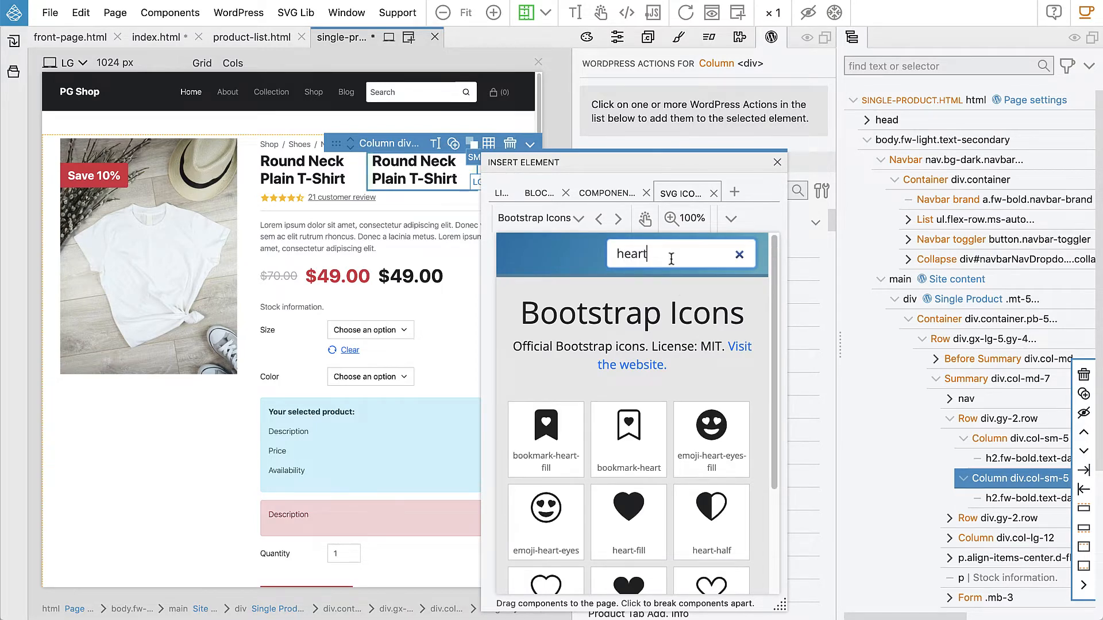
# - Insert the suit-heart icon into the duplicated col-sm-5 column and delete the h2 heading from that column
pyautogui.scroll(-1, 672, 366)
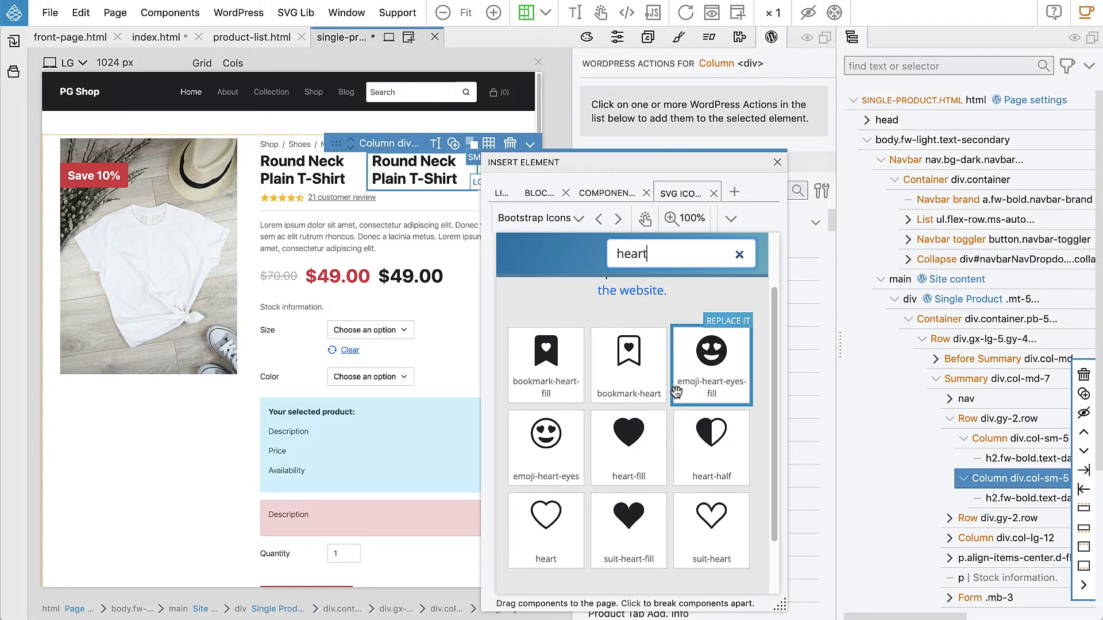
pyautogui.moveTo(712, 515); pyautogui.dragTo(1017, 514)
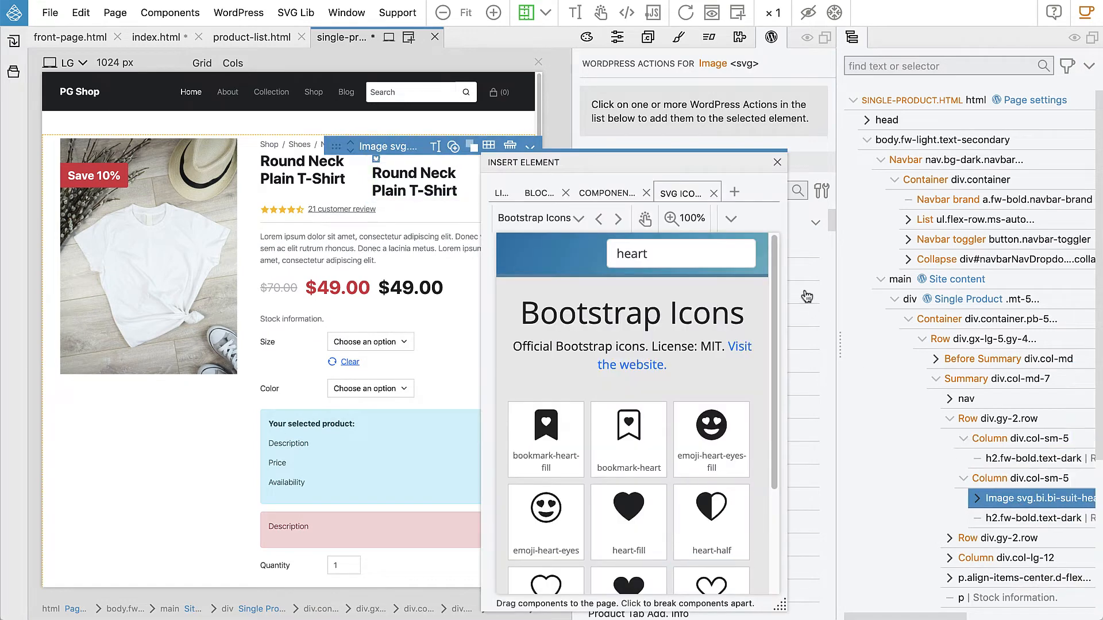
pyautogui.click(777, 162)
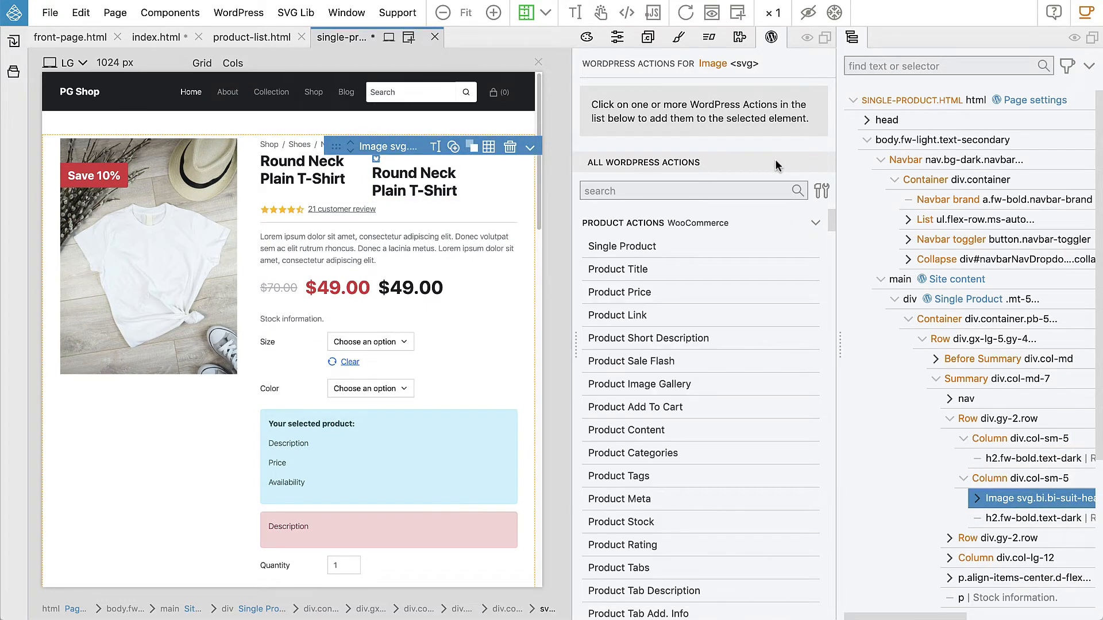
pyautogui.click(1004, 519)
pyautogui.press('Delete')
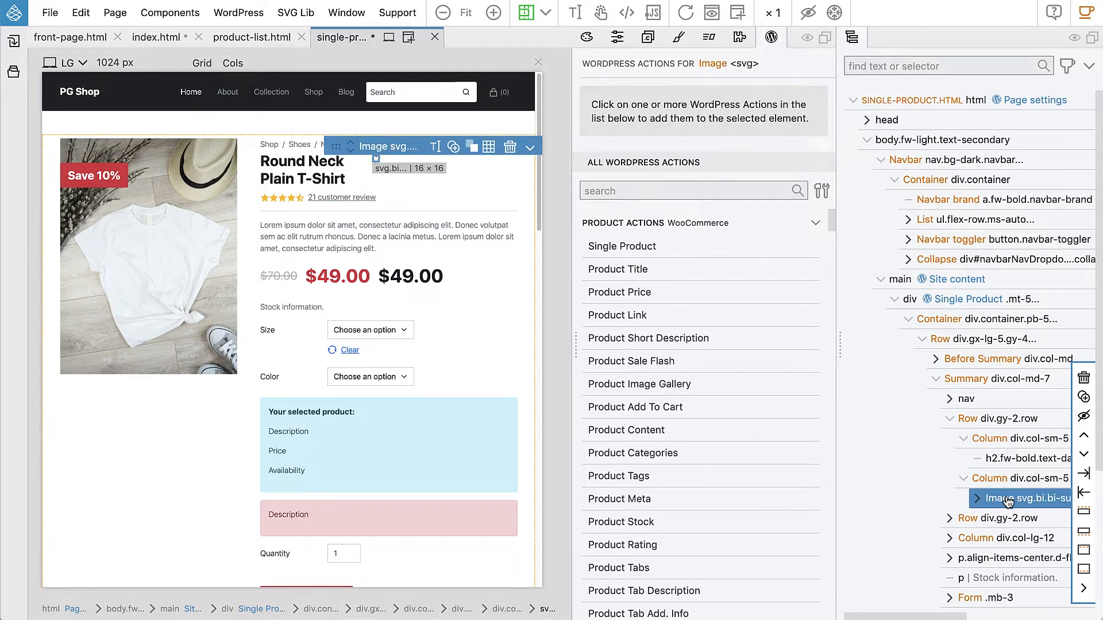
# - Set the Bootstrap font size of the suit-heart icon to 1
pyautogui.click(618, 38)
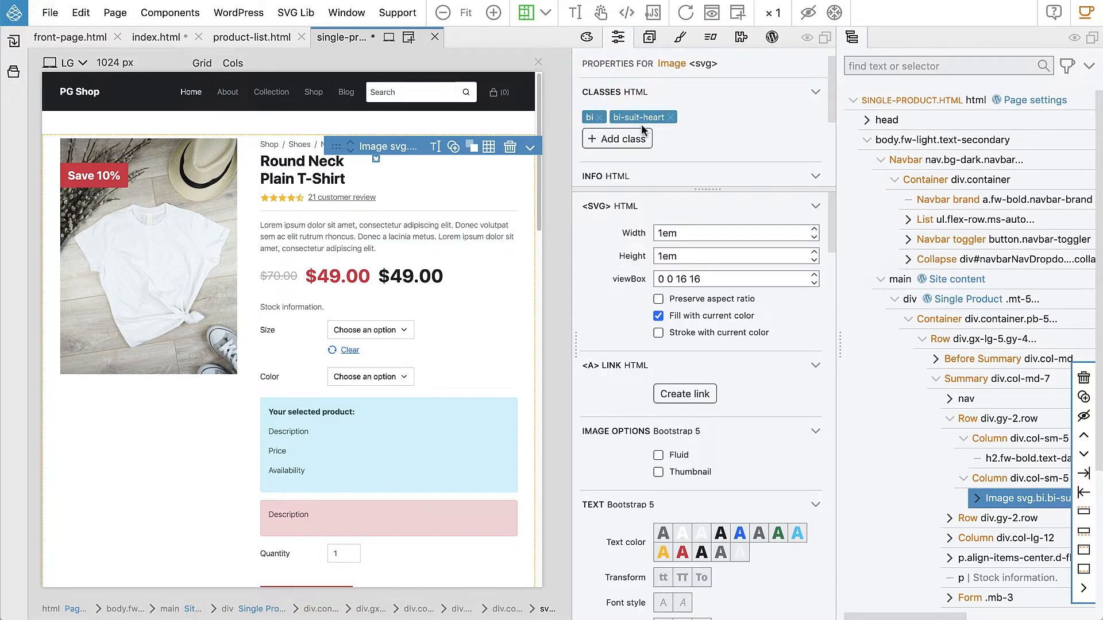
pyautogui.scroll(-7, 705, 286)
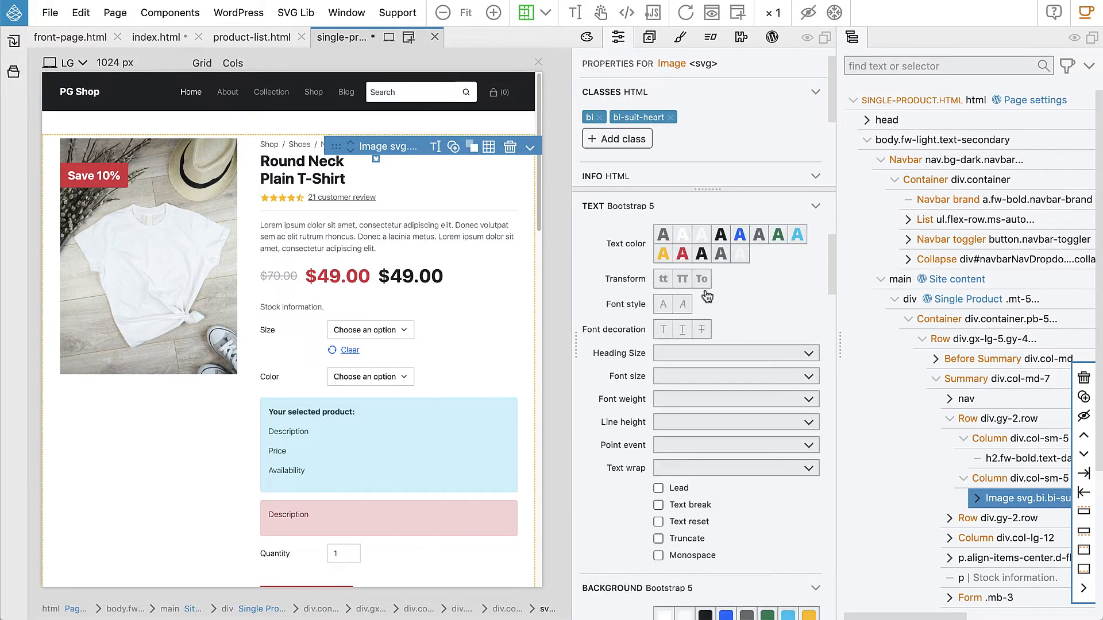
pyautogui.click(673, 271)
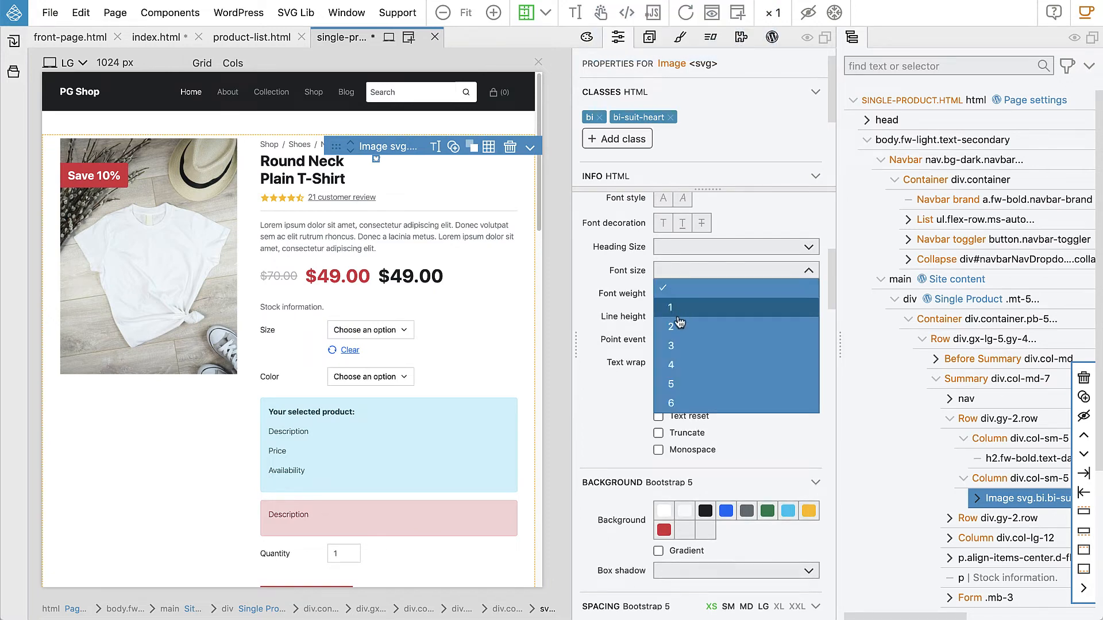
pyautogui.click(679, 345)
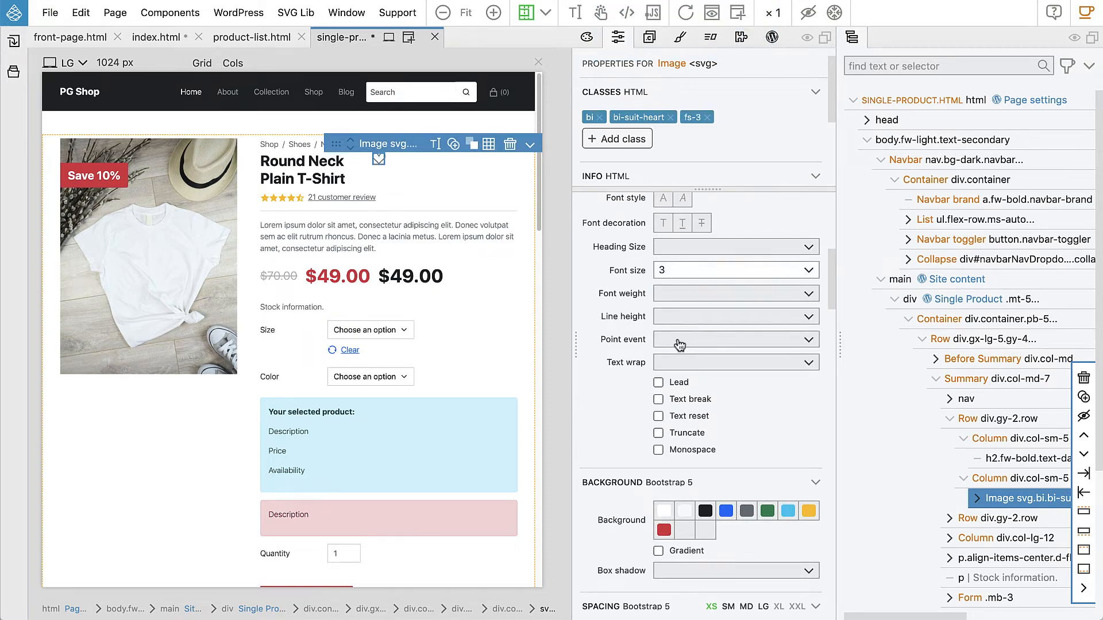
pyautogui.click(678, 274)
pyautogui.click(679, 306)
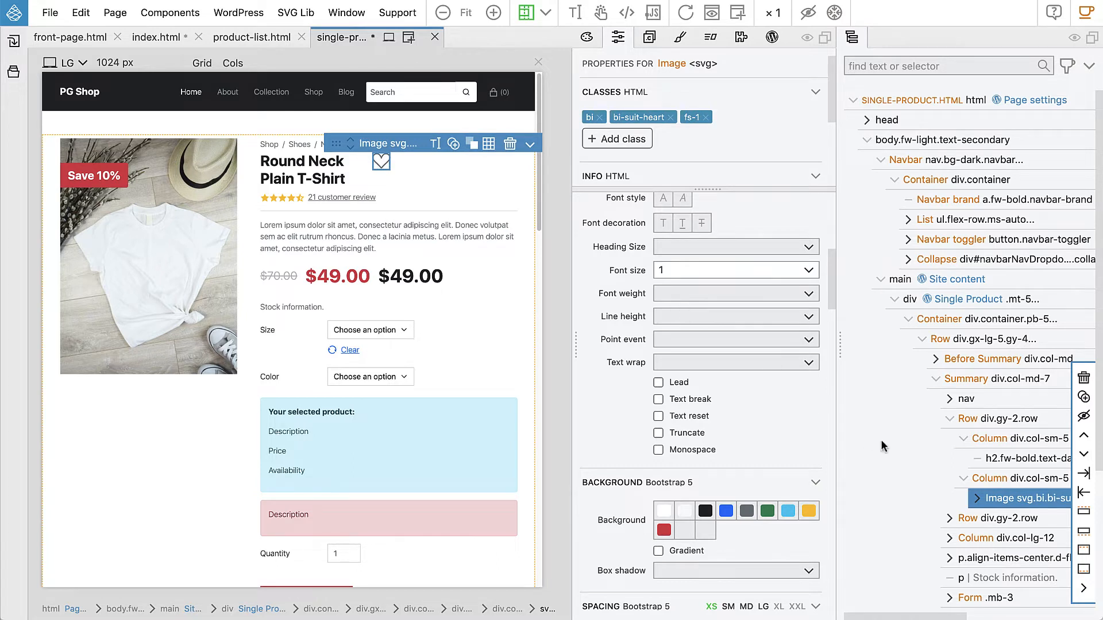
# - Set the heart icon's column to size 2 at the XS breakpoint and leave its SM size unset
pyautogui.click(989, 480)
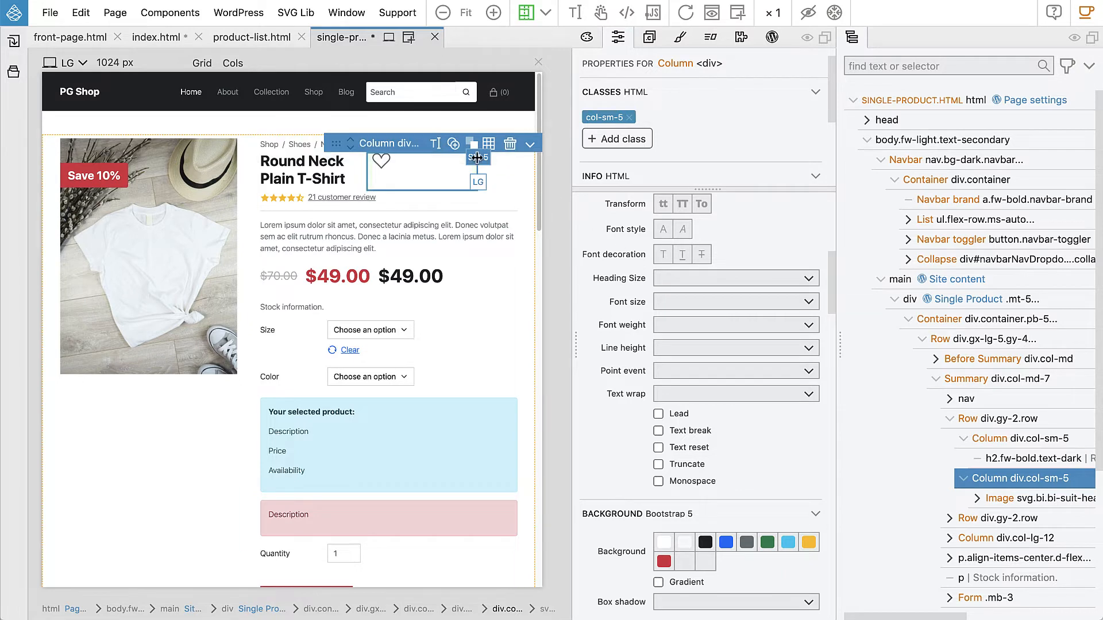
pyautogui.moveTo(482, 159); pyautogui.dragTo(412, 160)
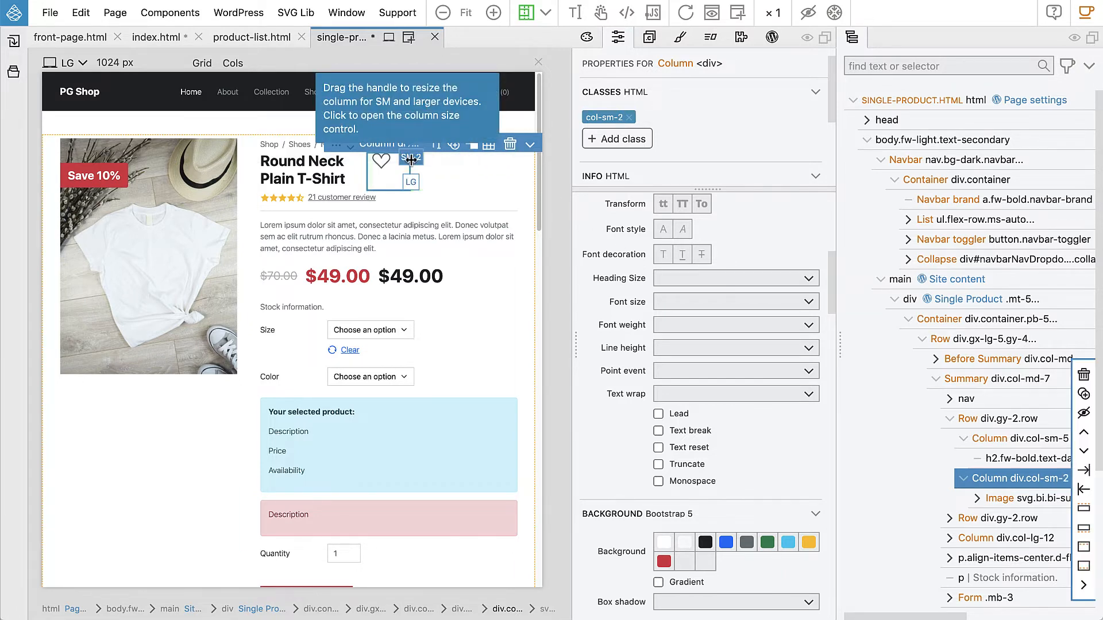
pyautogui.click(412, 159)
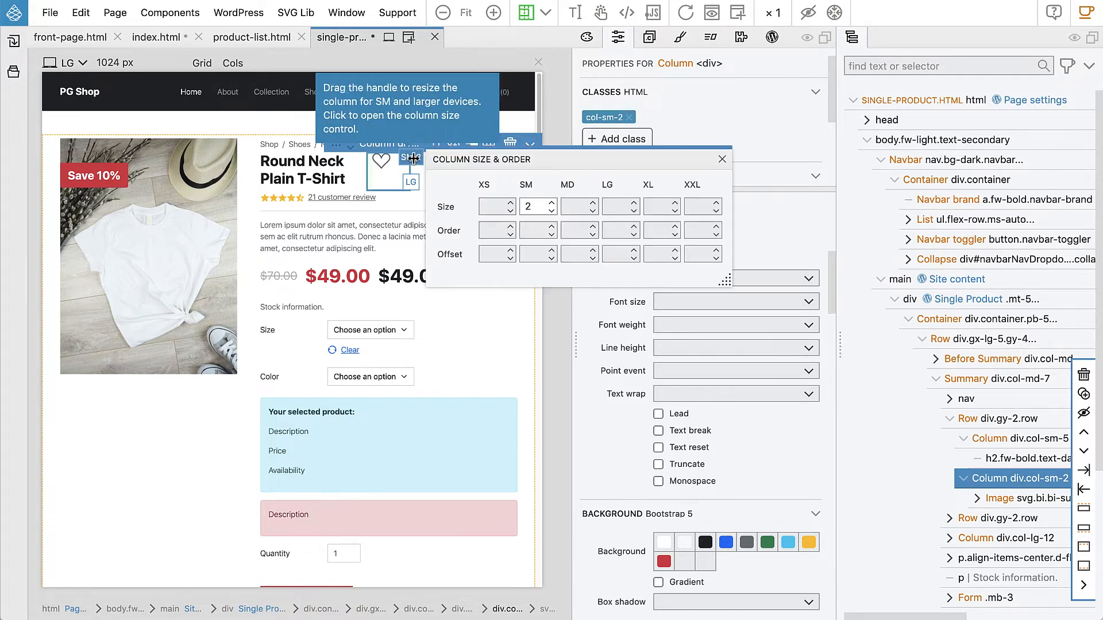
pyautogui.click(493, 209)
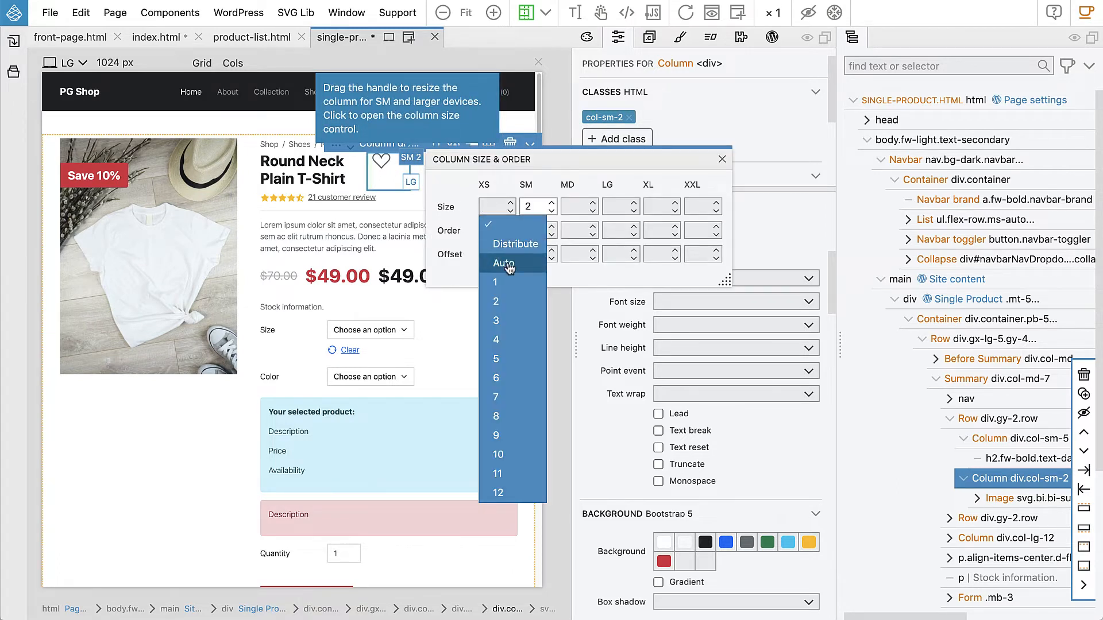
pyautogui.click(496, 301)
pyautogui.click(535, 207)
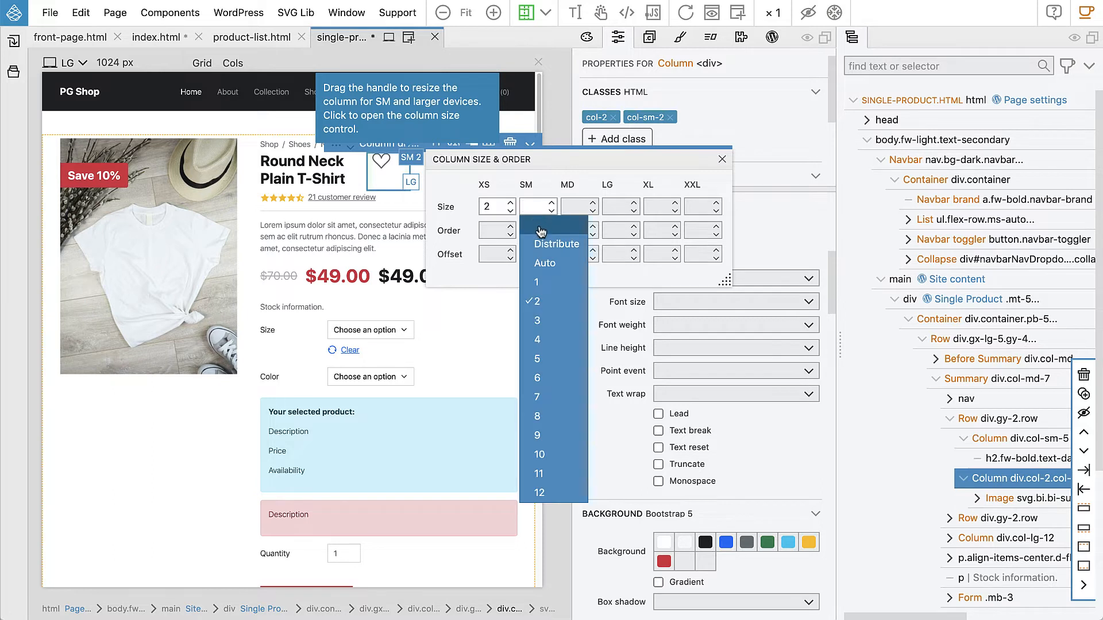
pyautogui.click(542, 234)
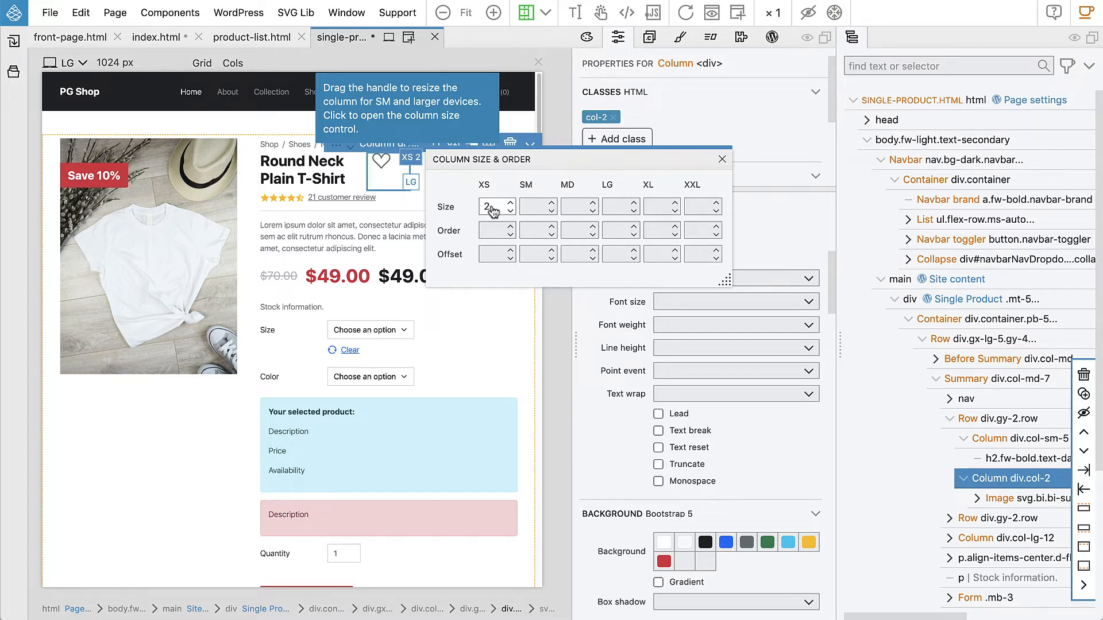
pyautogui.click(722, 161)
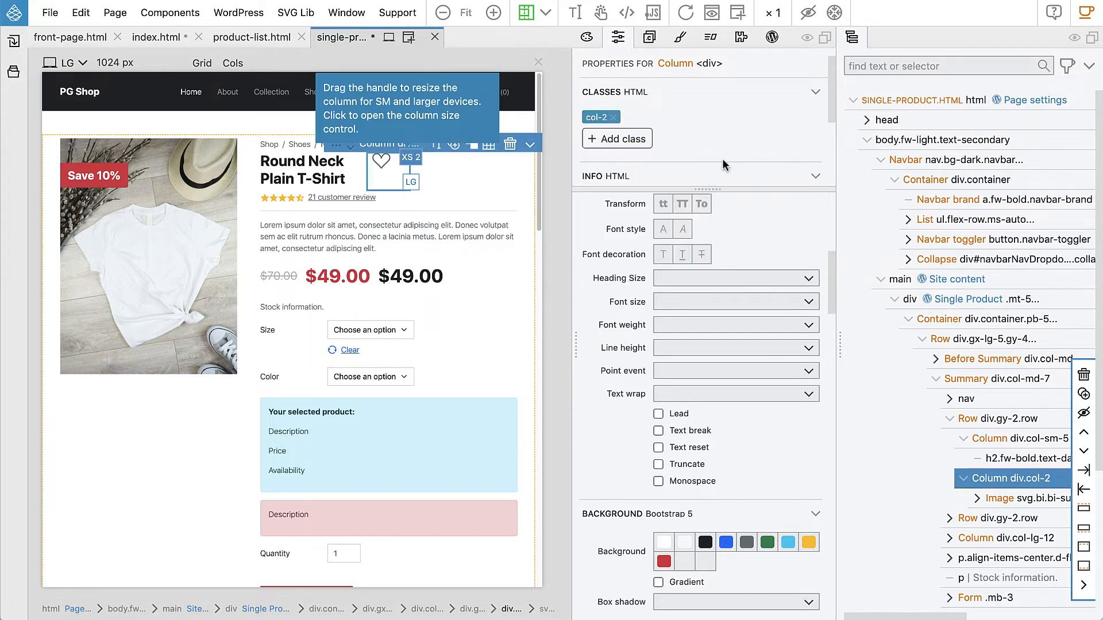
# - Clear the title column's SM size and set its XS size to Auto
pyautogui.click(362, 177)
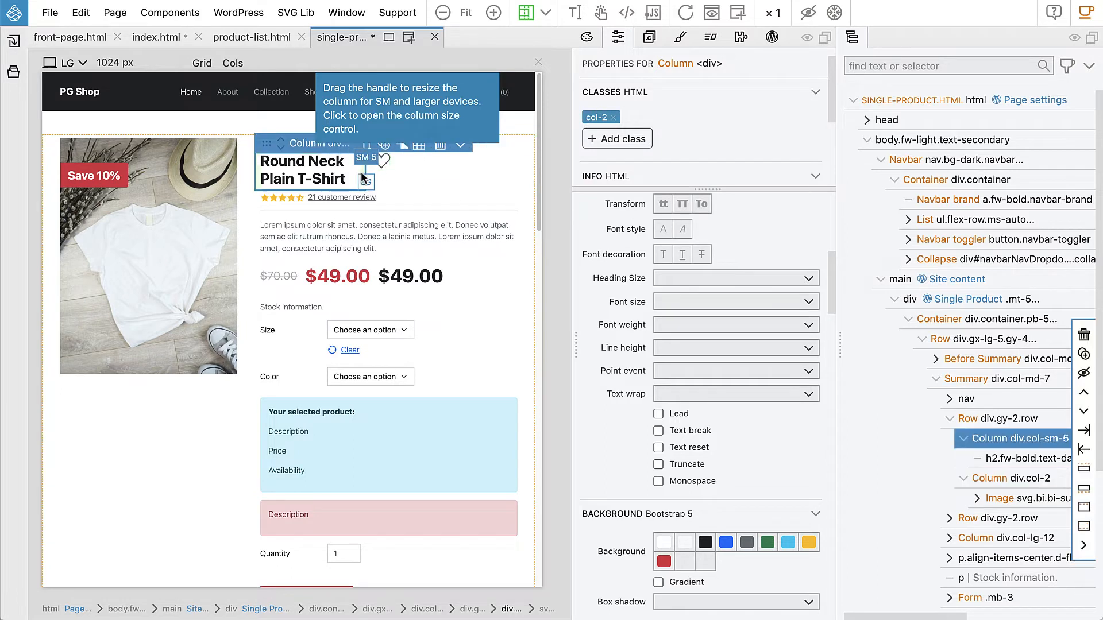
pyautogui.click(366, 157)
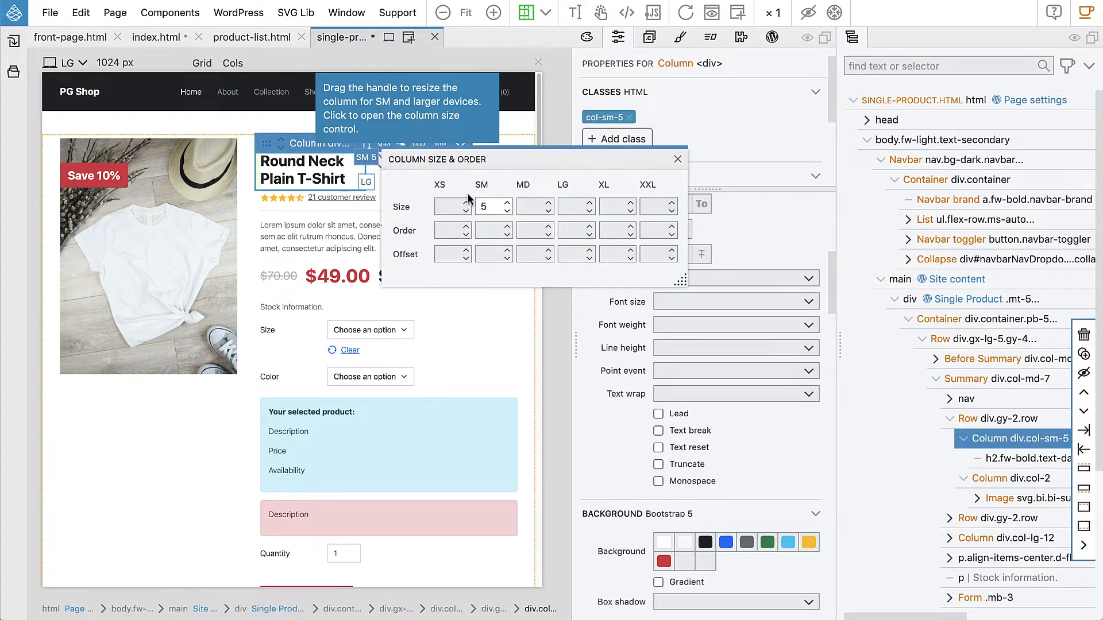
pyautogui.click(497, 208)
pyautogui.click(500, 226)
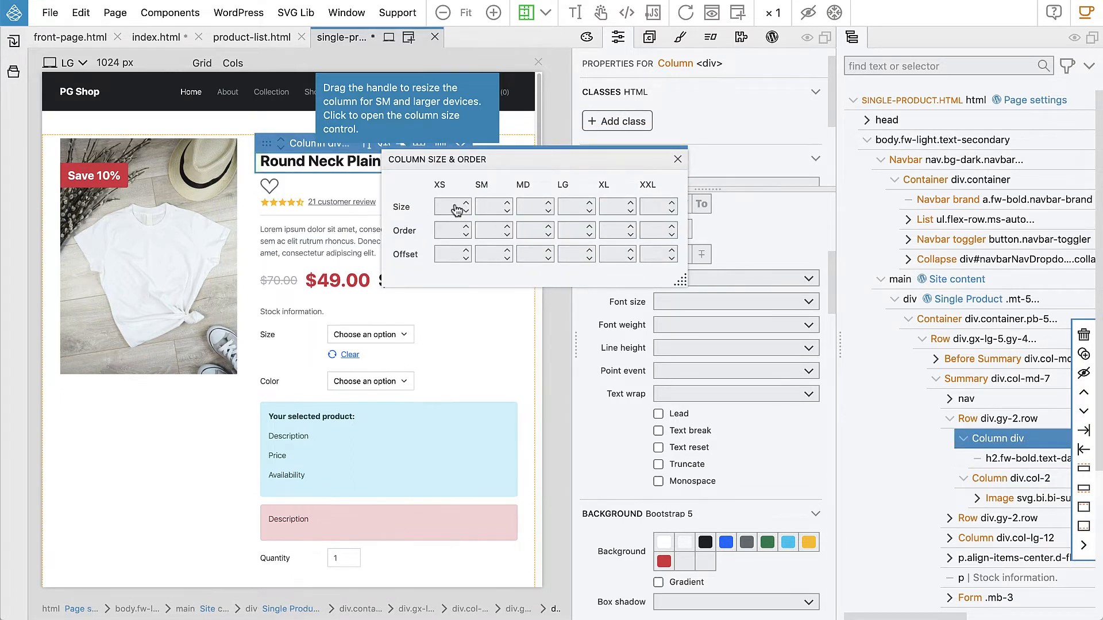
pyautogui.click(466, 206)
pyautogui.click(464, 267)
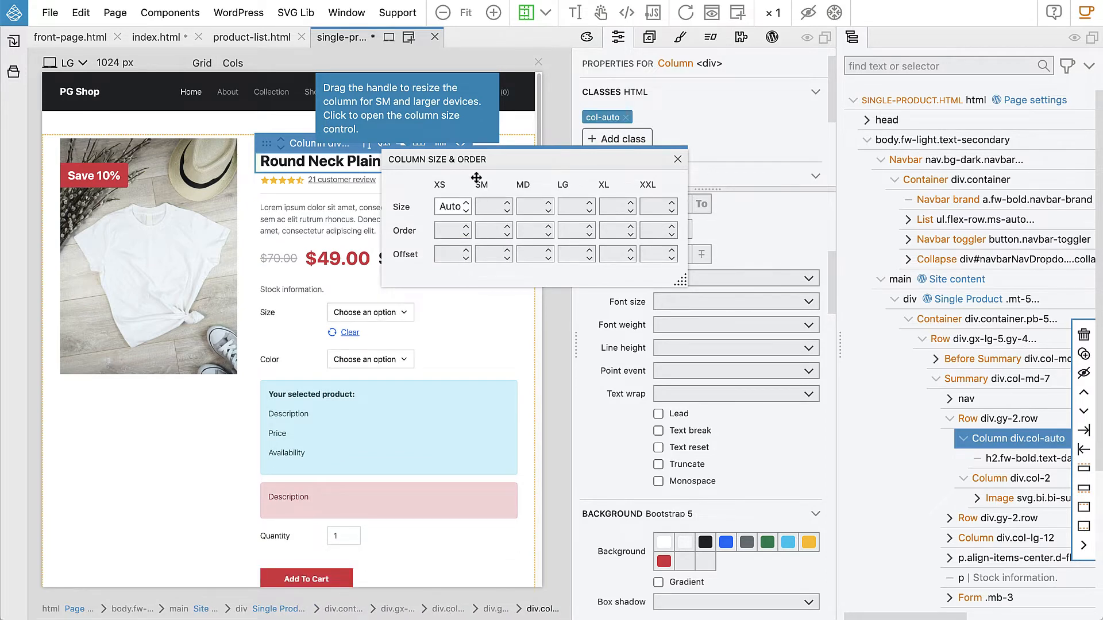
pyautogui.moveTo(478, 163); pyautogui.dragTo(523, 255)
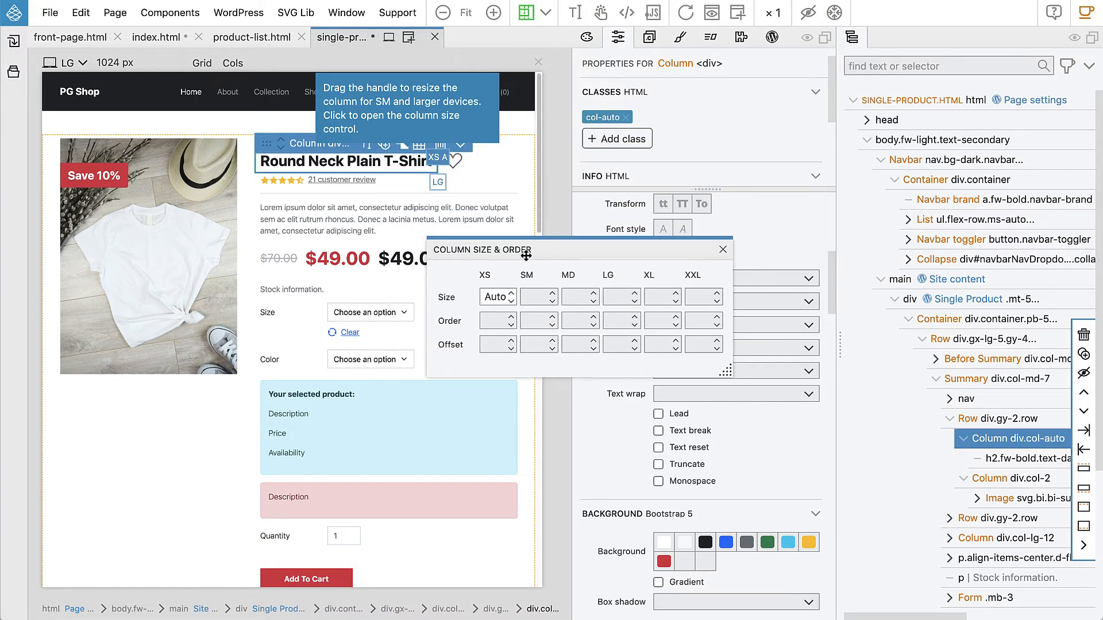
pyautogui.click(722, 251)
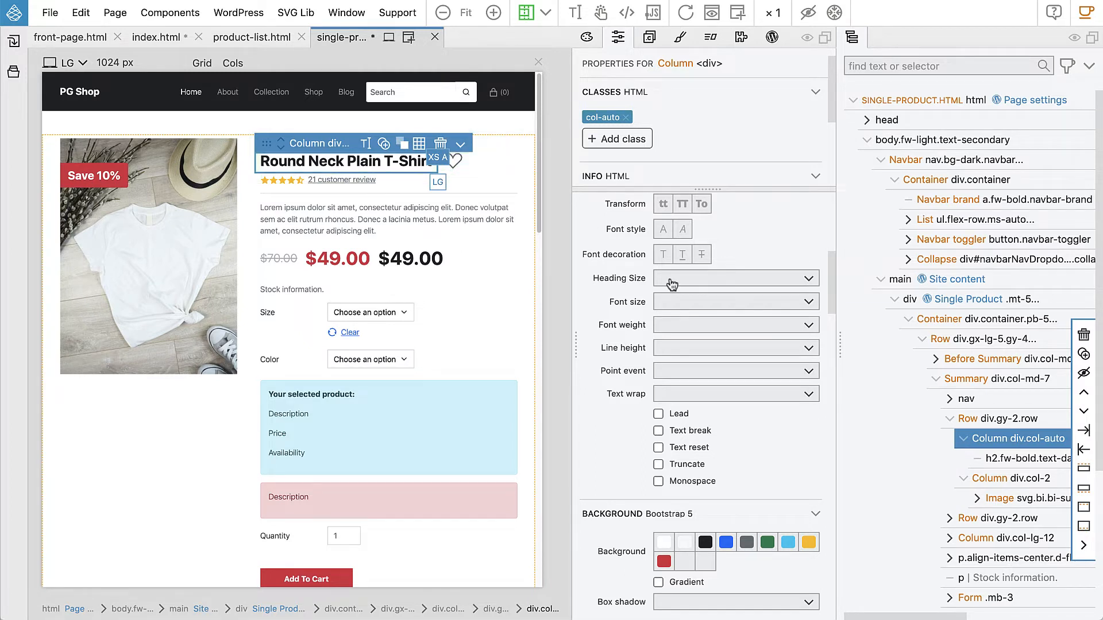
# - Set the flex justify content of the gy-2 row around the title and heart columns to between
pyautogui.click(976, 419)
pyautogui.scroll(-2, 753, 341)
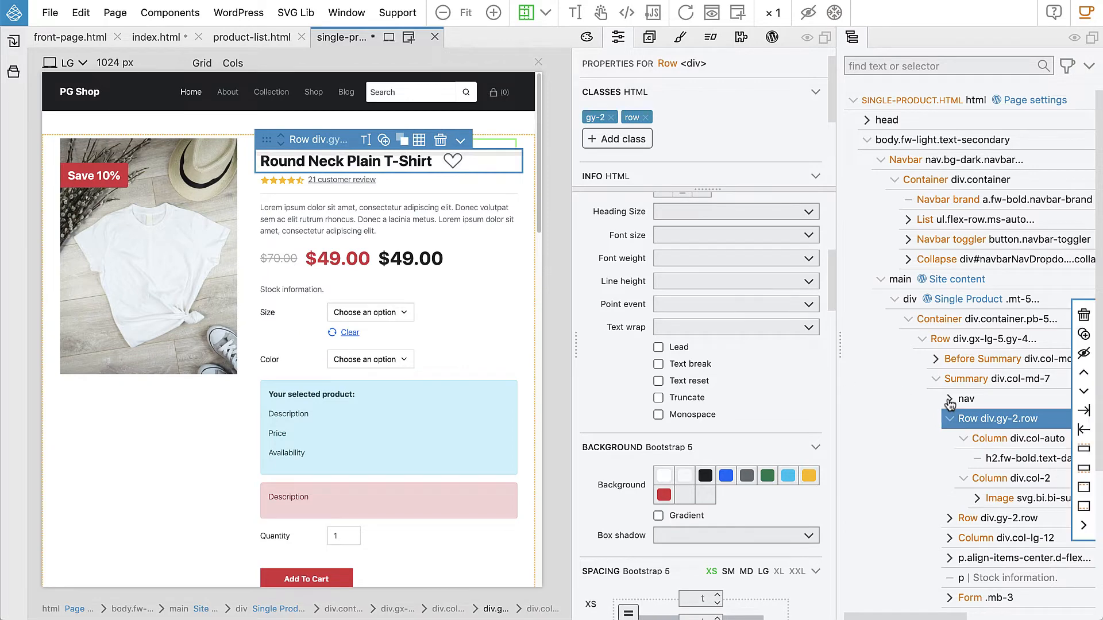
pyautogui.scroll(-6, 750, 368)
pyautogui.scroll(-10, 734, 372)
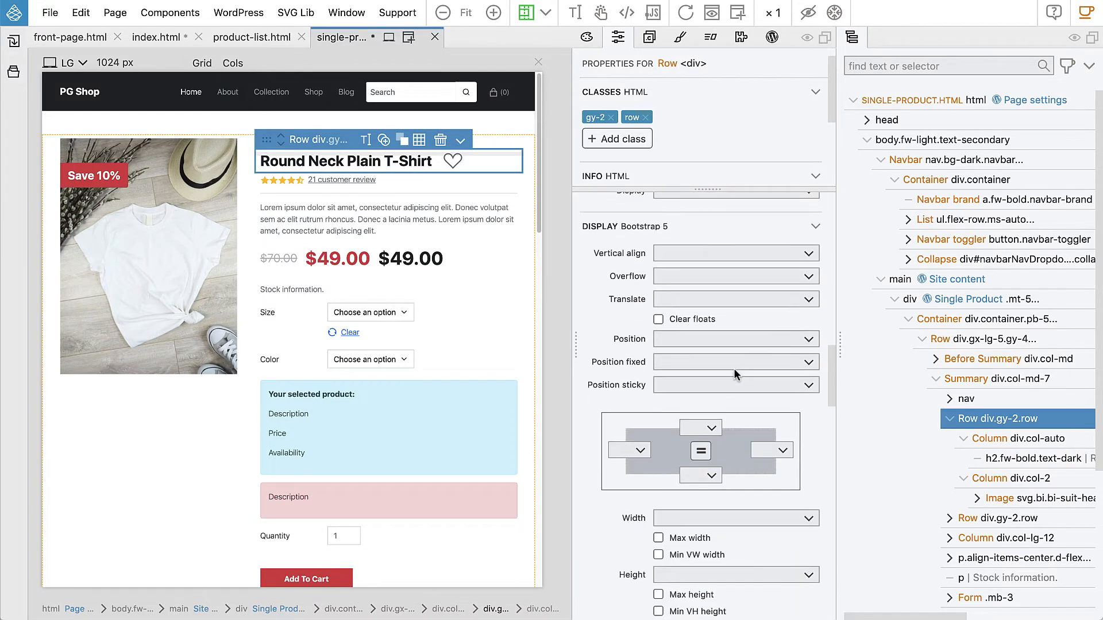
pyautogui.scroll(-3, 735, 375)
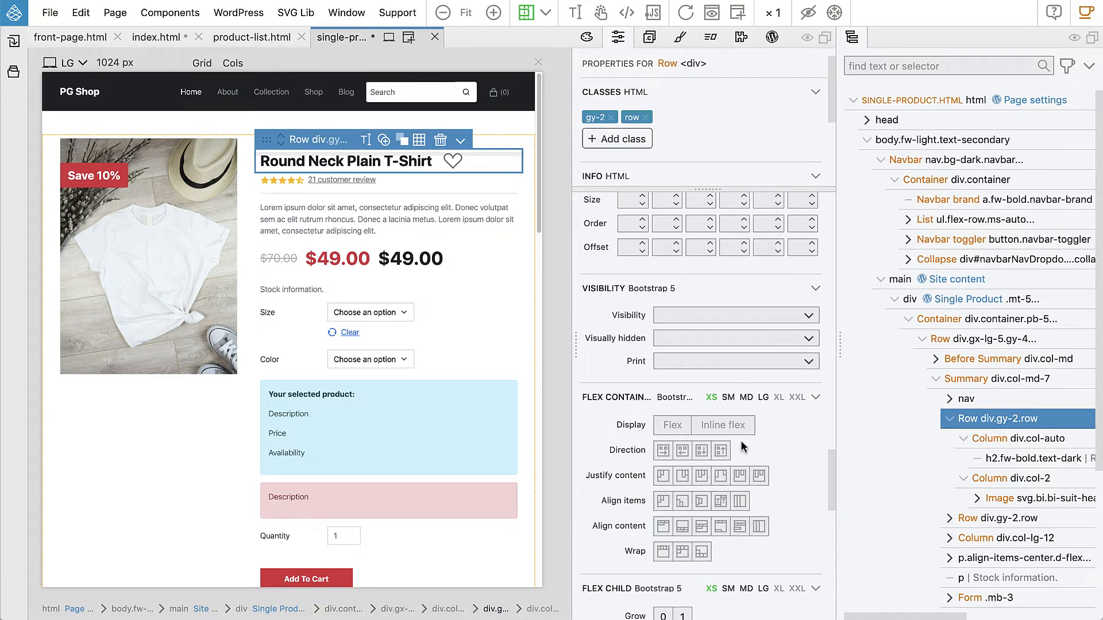
pyautogui.click(721, 476)
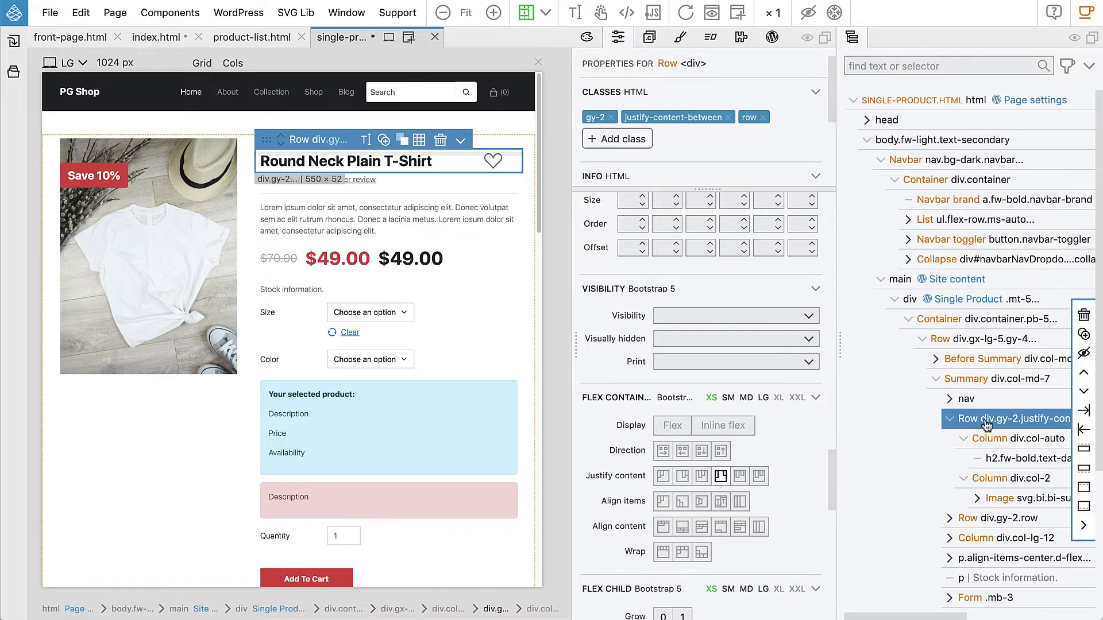
# - Add the WooCommerce Product Title action to the gy-2 row, show the title in its h2.fw-bold heading, and save the page
pyautogui.click(772, 36)
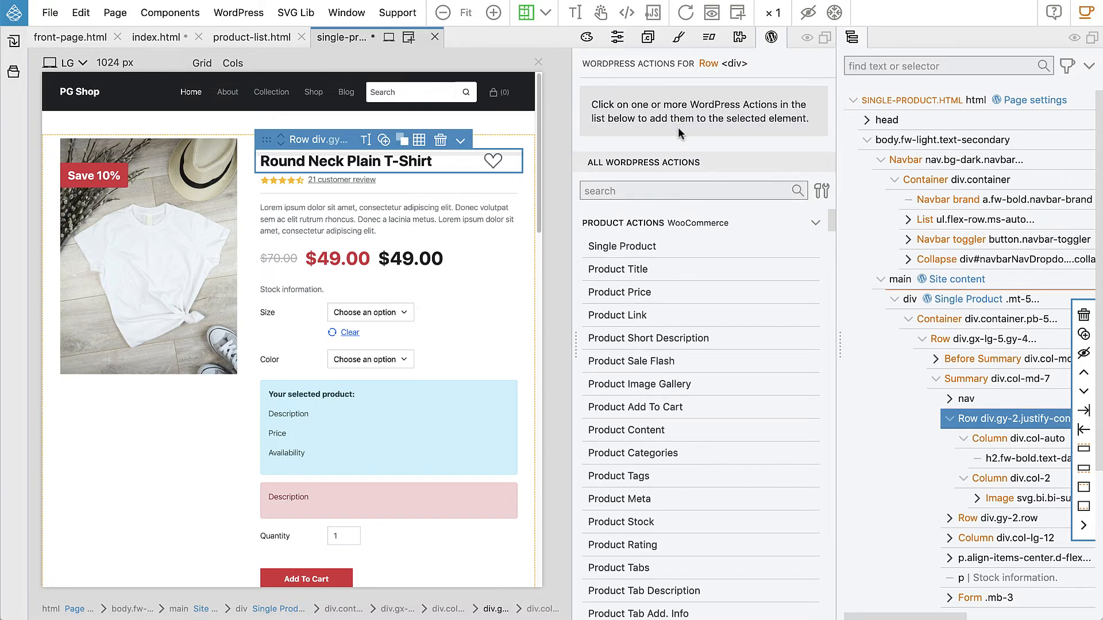
pyautogui.click(639, 268)
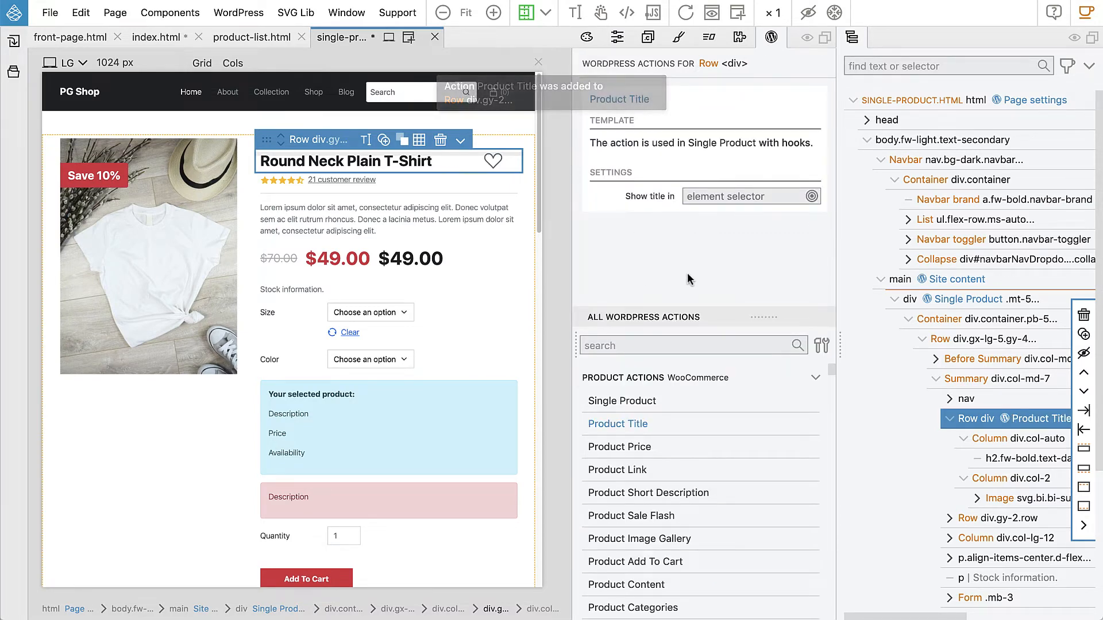
pyautogui.moveTo(640, 197)
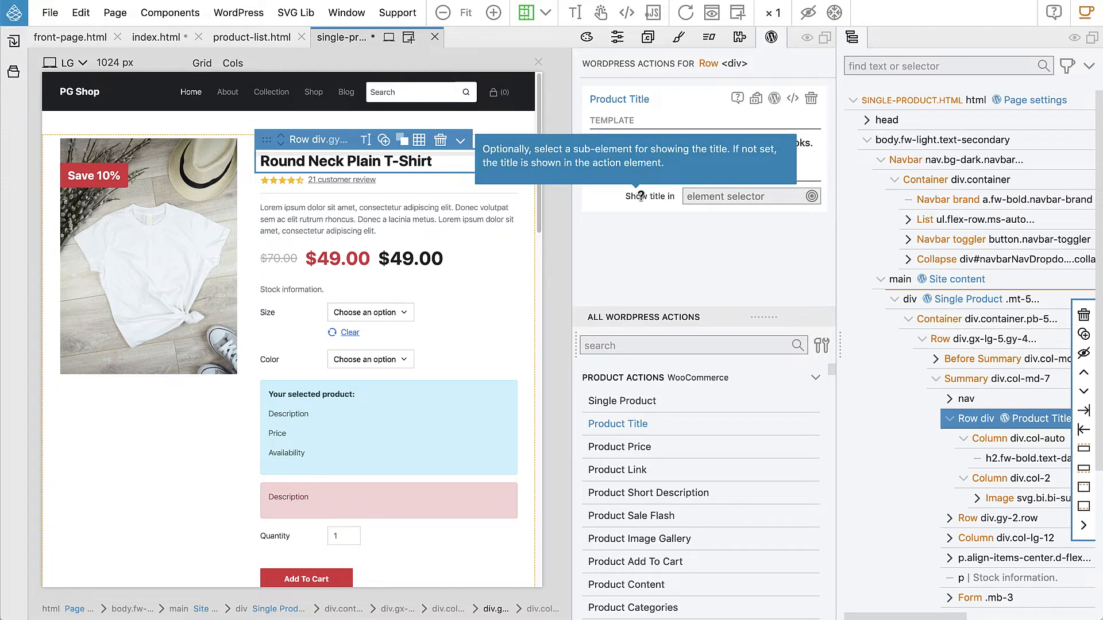
pyautogui.click(715, 198)
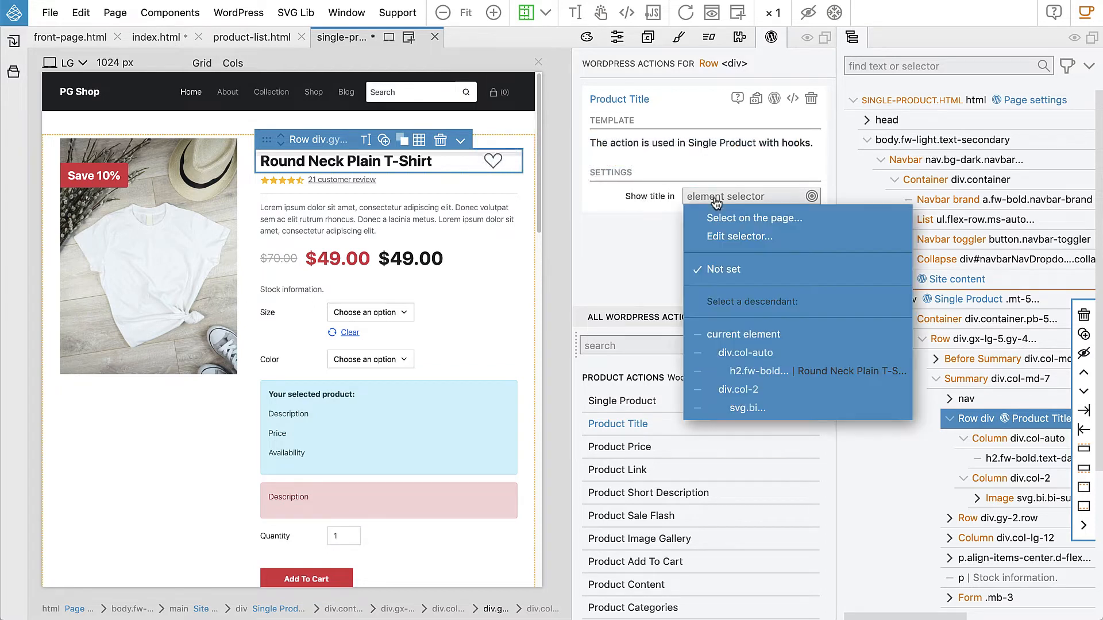
pyautogui.click(774, 371)
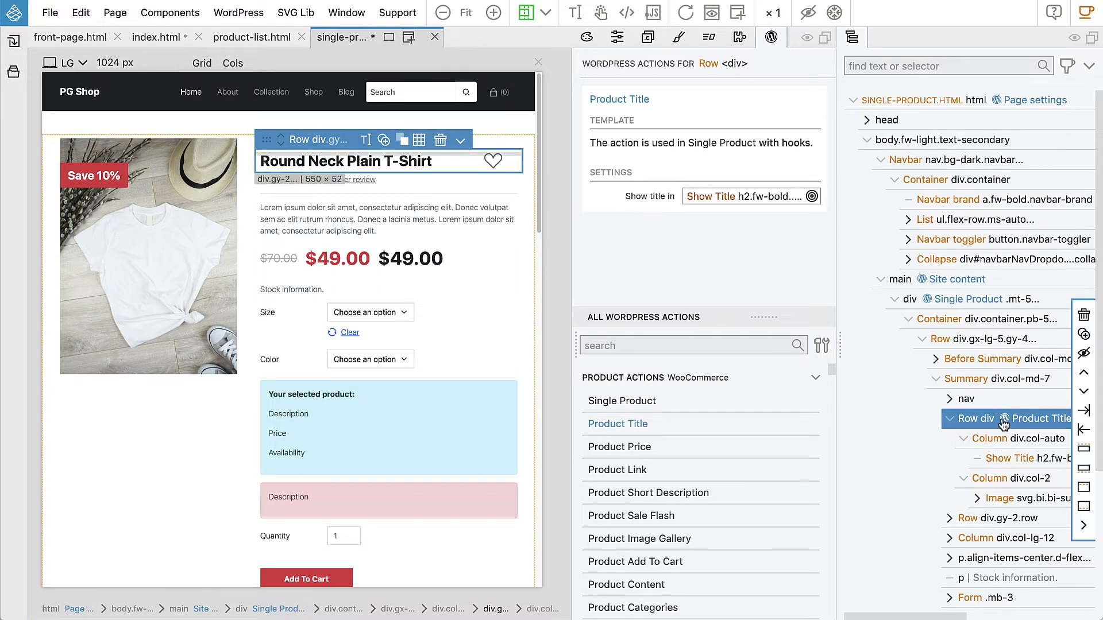
pyautogui.hotkey('ctrl', 's')
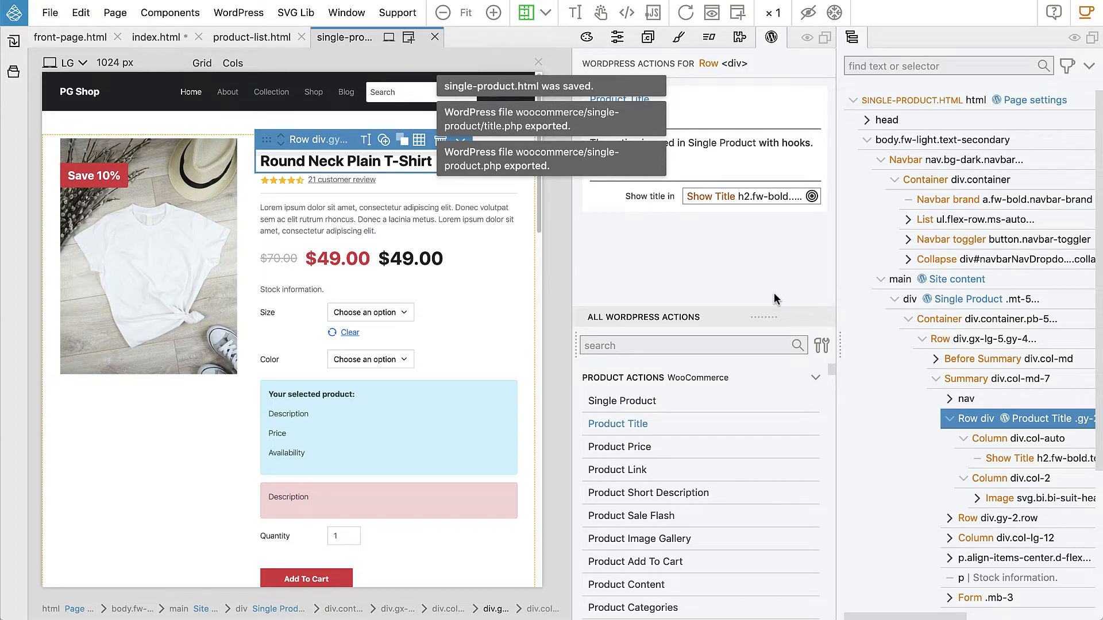
# - Switch to PhpStorm and examine the h2 title line and the heart SVG markup in the exported title.php
pyautogui.press('super+Tab')
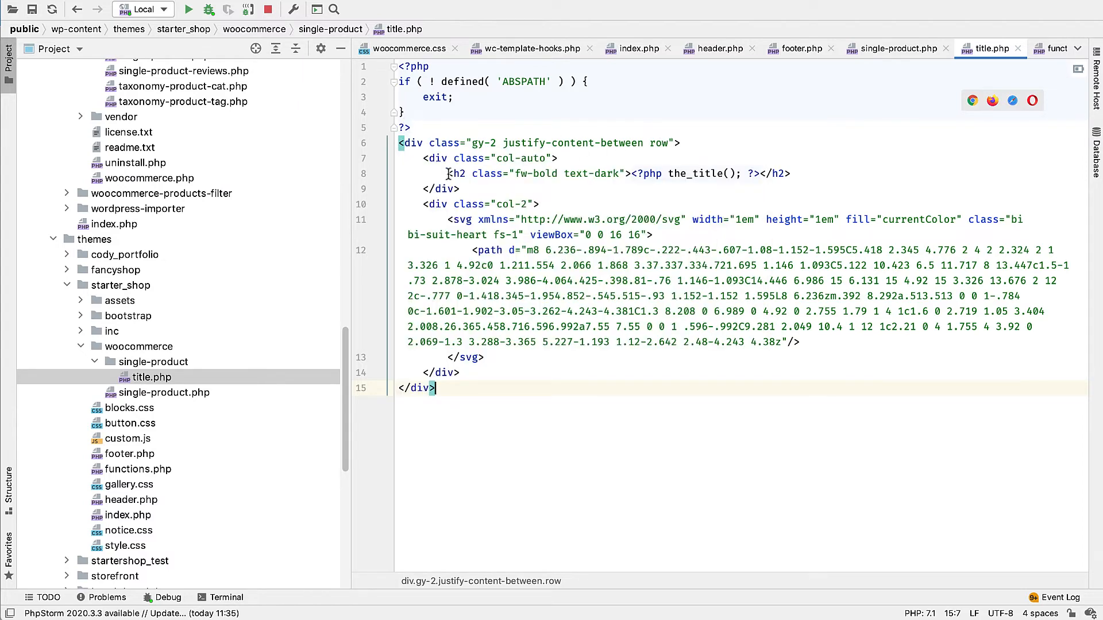
pyautogui.moveTo(448, 174); pyautogui.dragTo(791, 173)
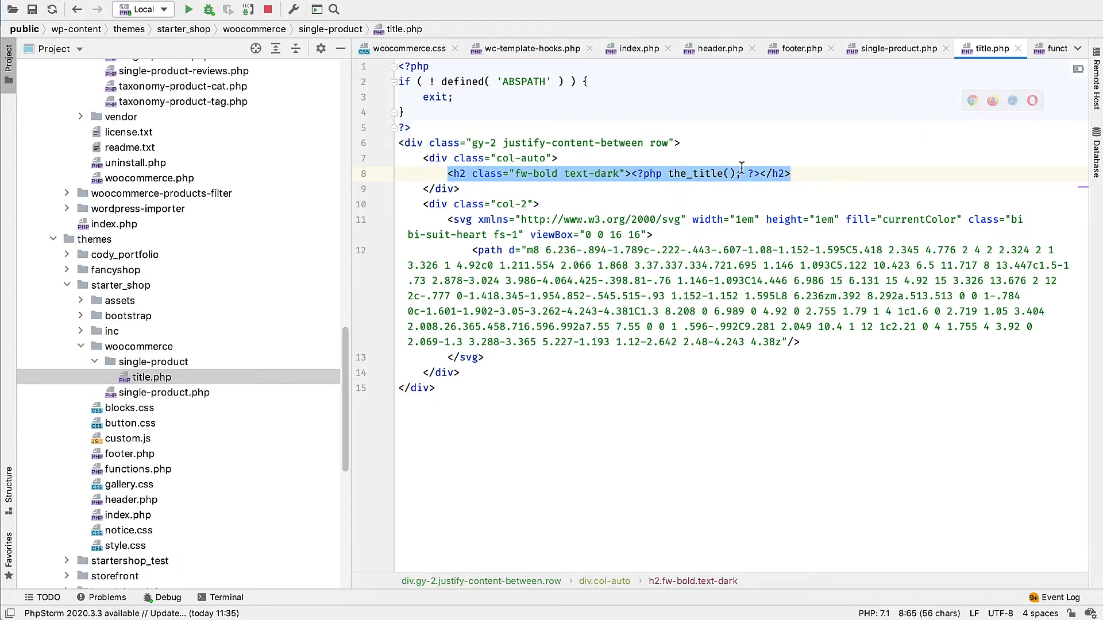
pyautogui.moveTo(447, 220); pyautogui.dragTo(508, 357)
pyautogui.click(509, 385)
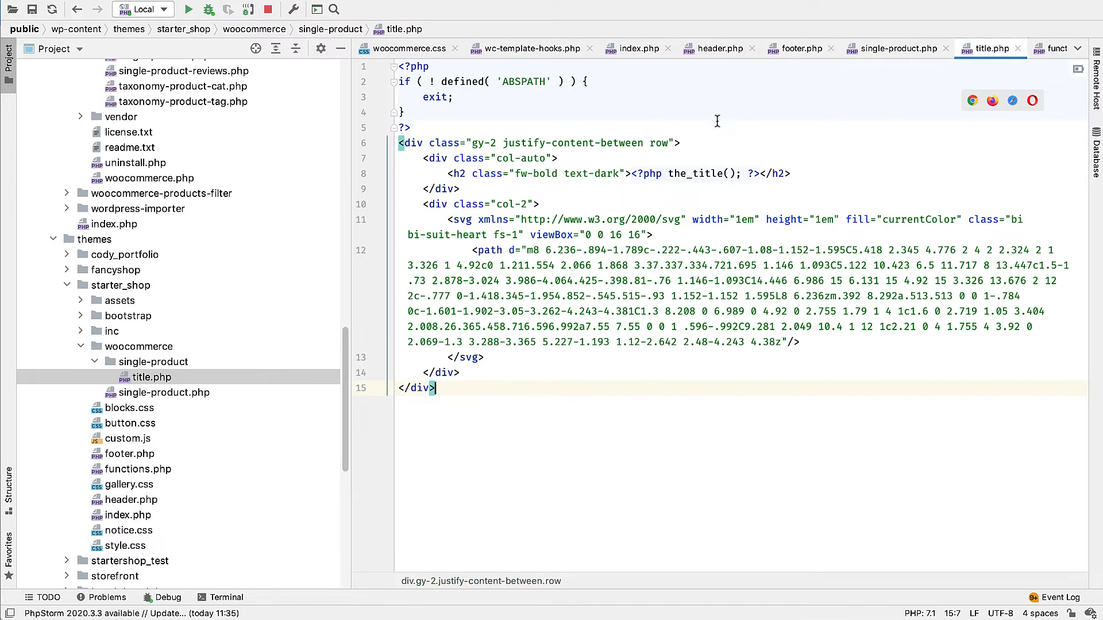
# - Switch to Chrome, close the developer tools and reload the Cap product page to check its title row
pyautogui.press('super+Tab')
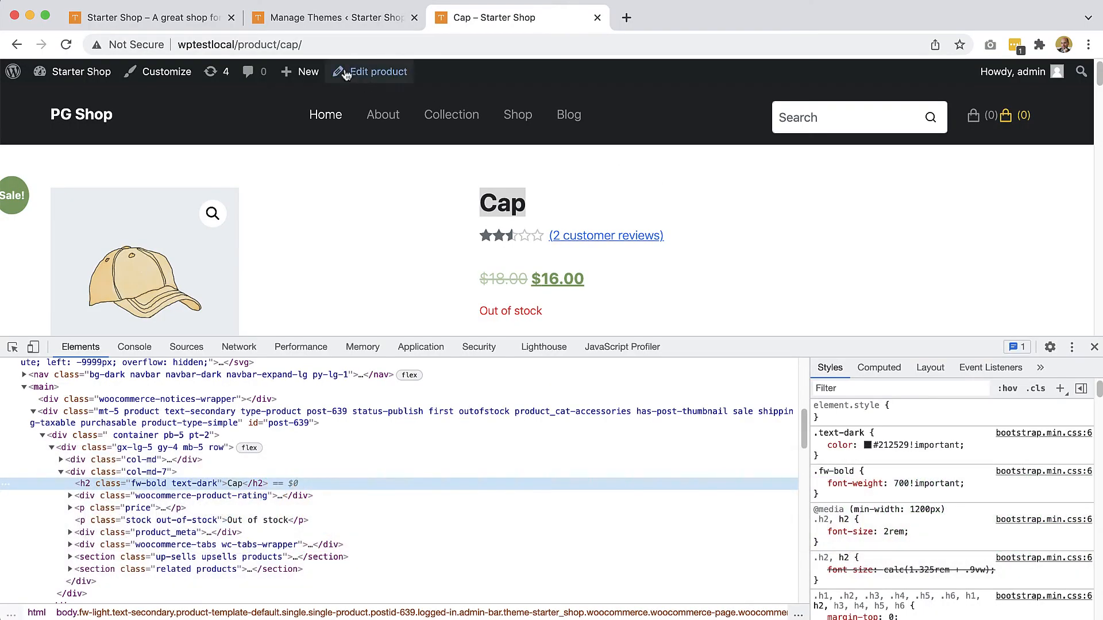
pyautogui.click(1093, 347)
pyautogui.click(63, 45)
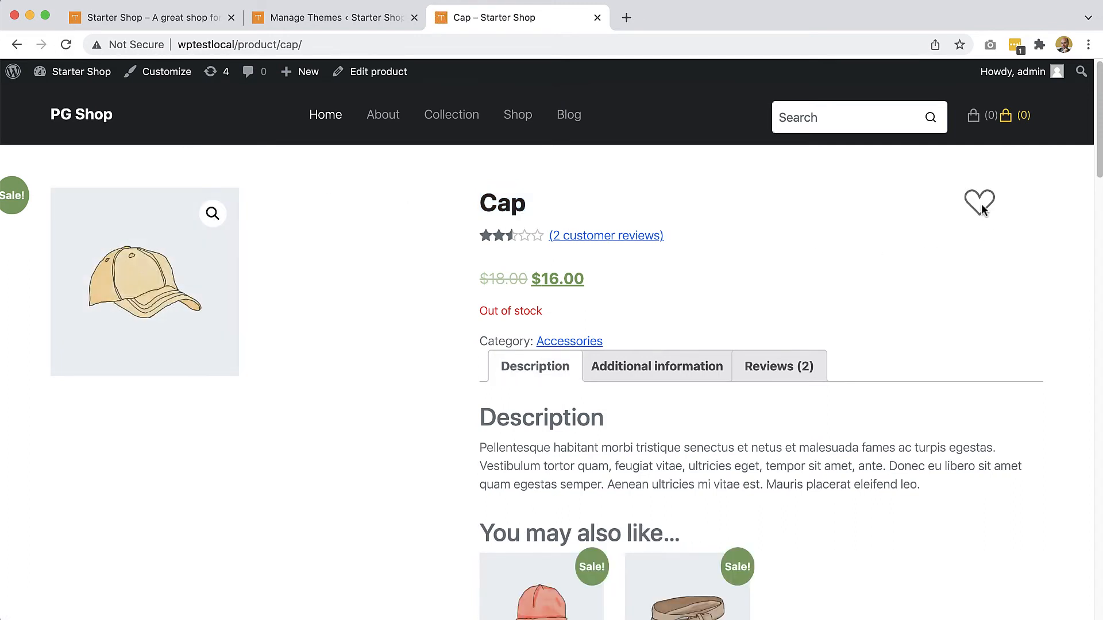
# - Return to Pinegrow by way of PhpStorm and review the elements nested in the Product Title row
pyautogui.press('super+Tab')
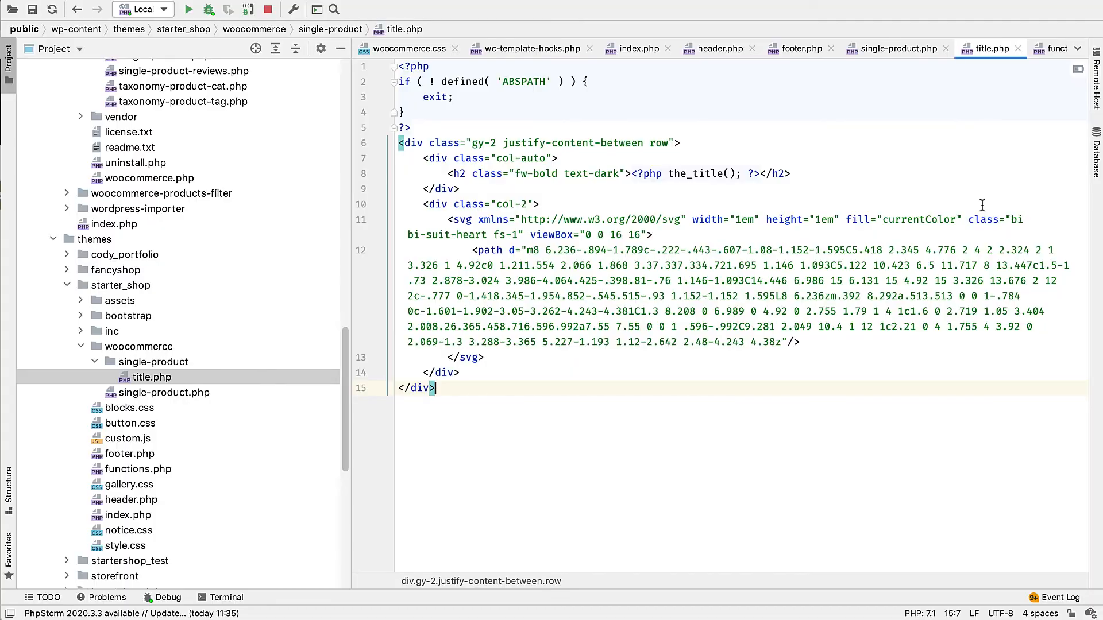
pyautogui.press('super+Tab')
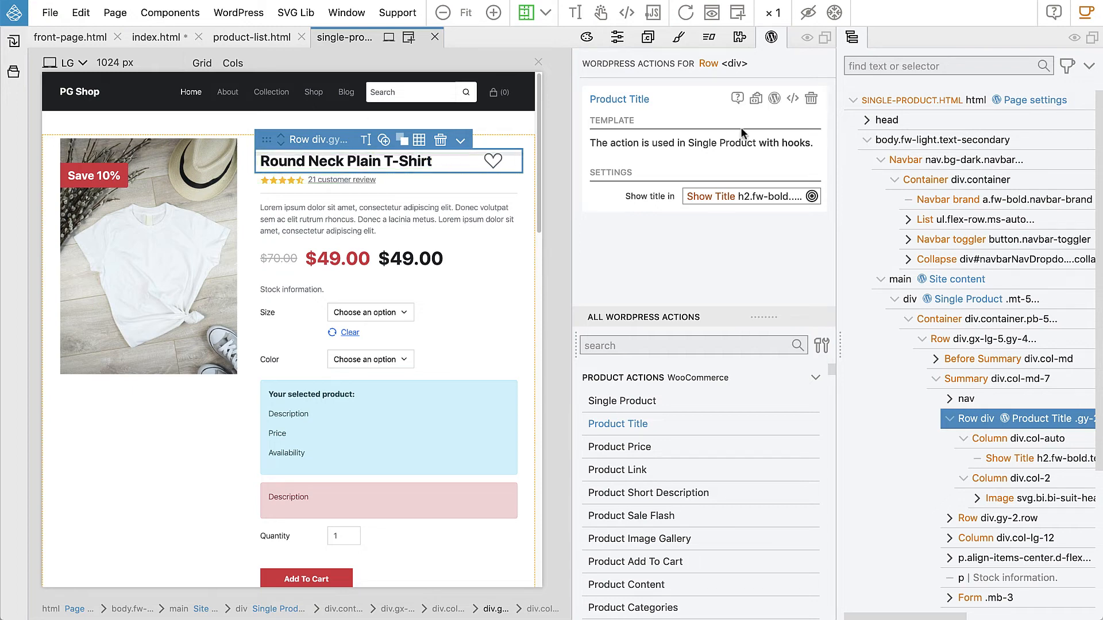
pyautogui.click(949, 419)
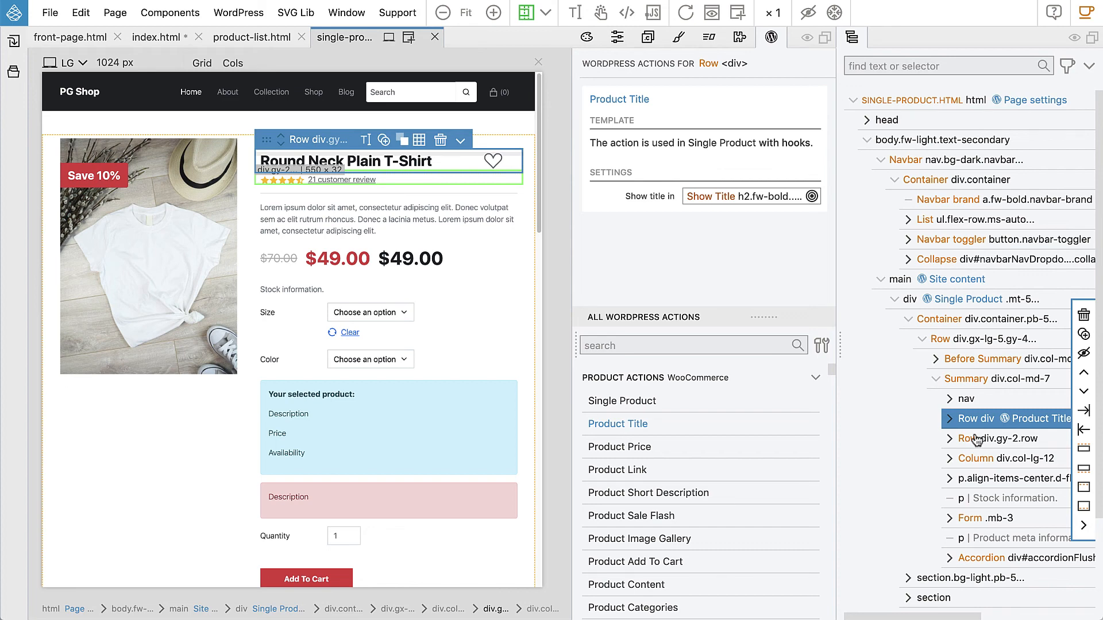
pyautogui.click(950, 419)
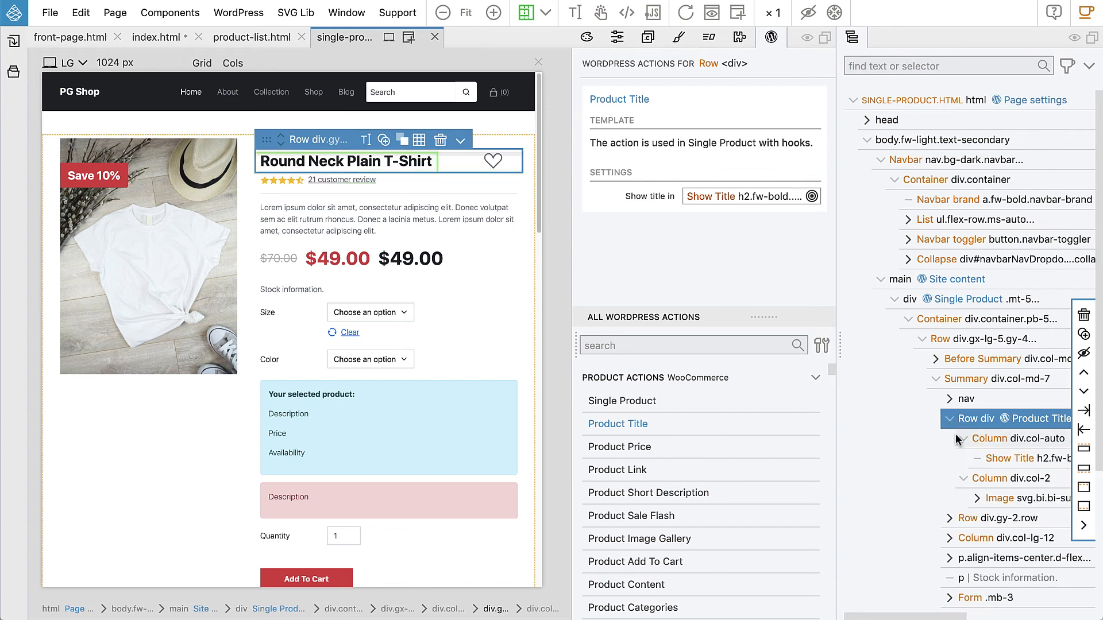